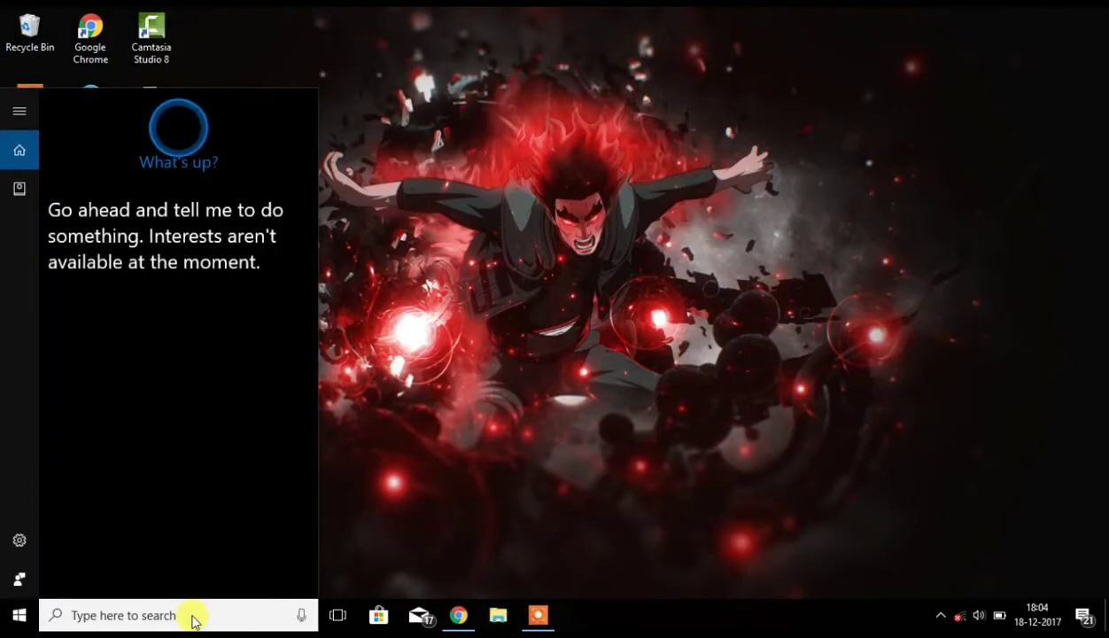
- Search Windows for 'pho' and highlight the Adobe Photoshop CC 2018 result
type("ph")
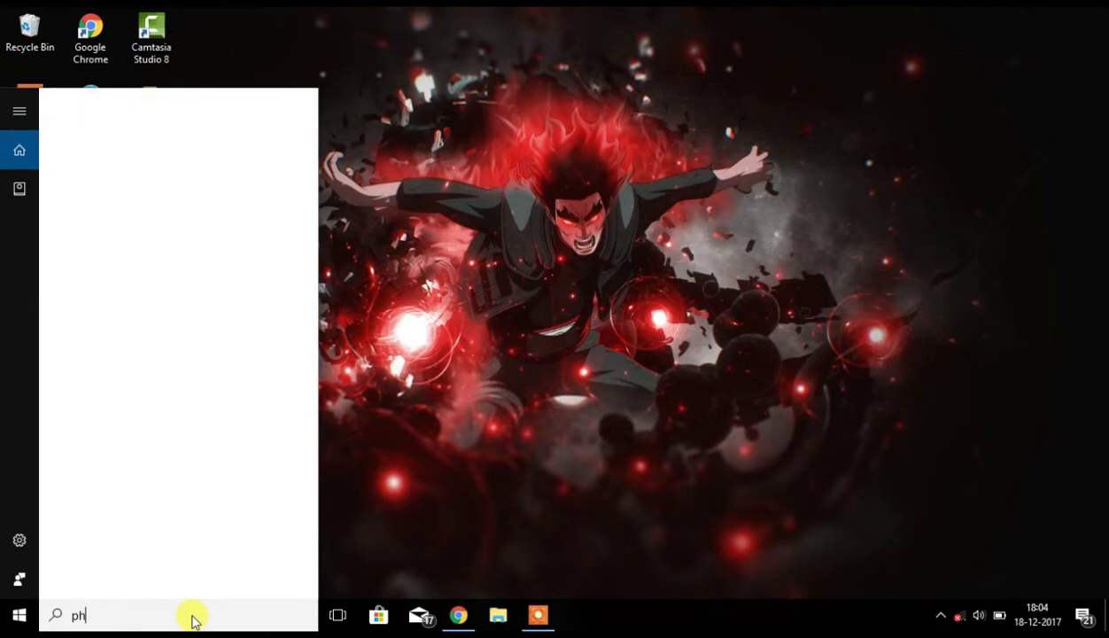
type("o")
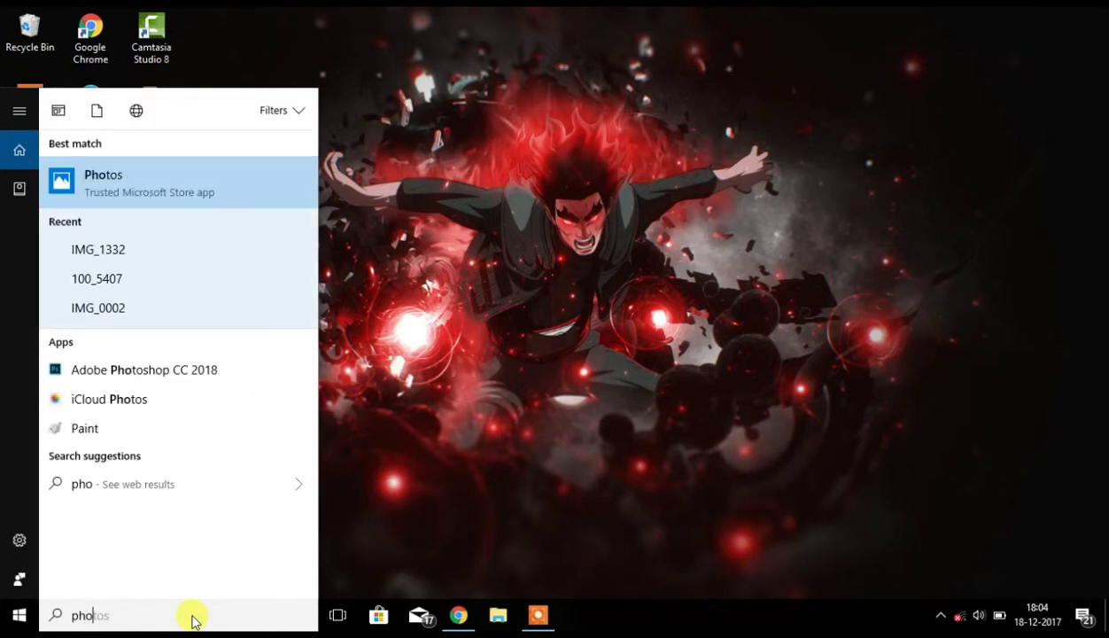
key("Down")
key("Down")
key("Down")
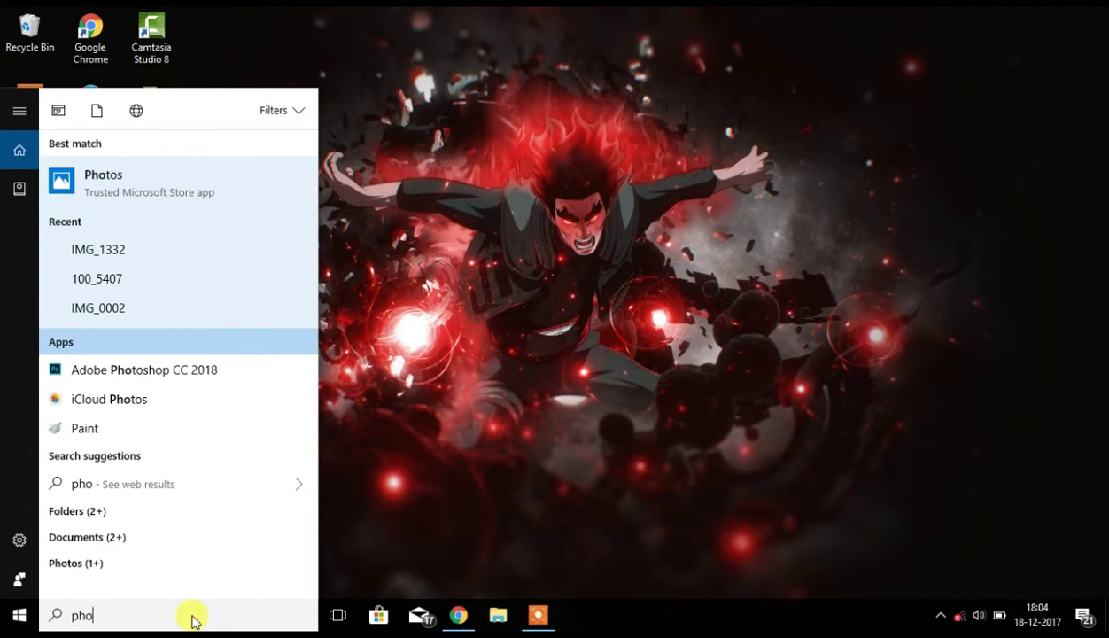
key("Down")
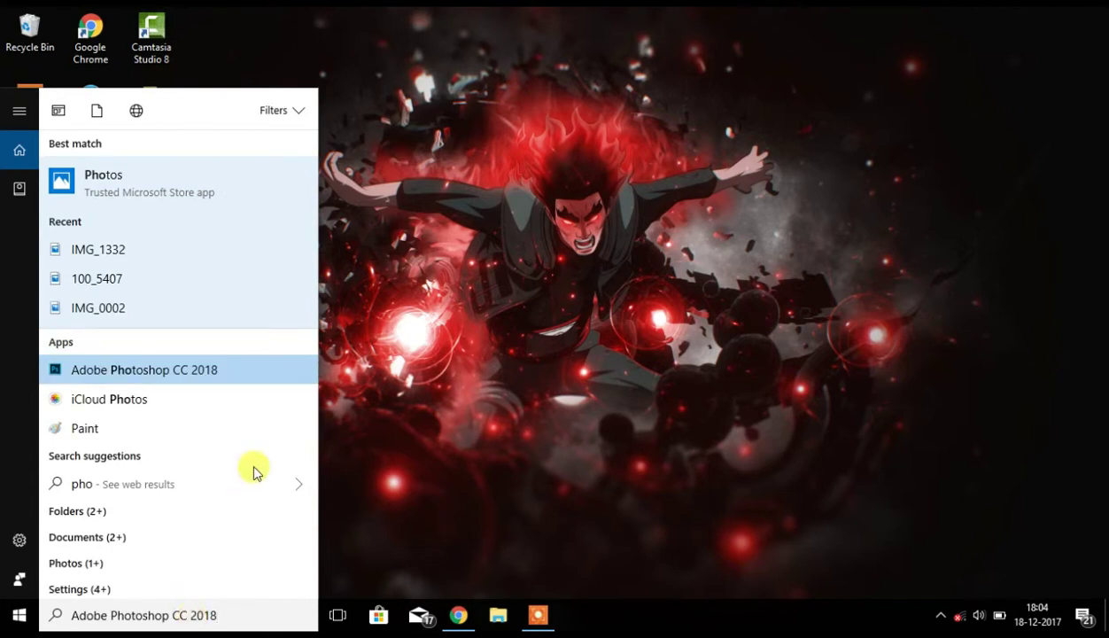
- Launch Adobe Photoshop CC 2018 from the search result and let it load
left_click(248, 376)
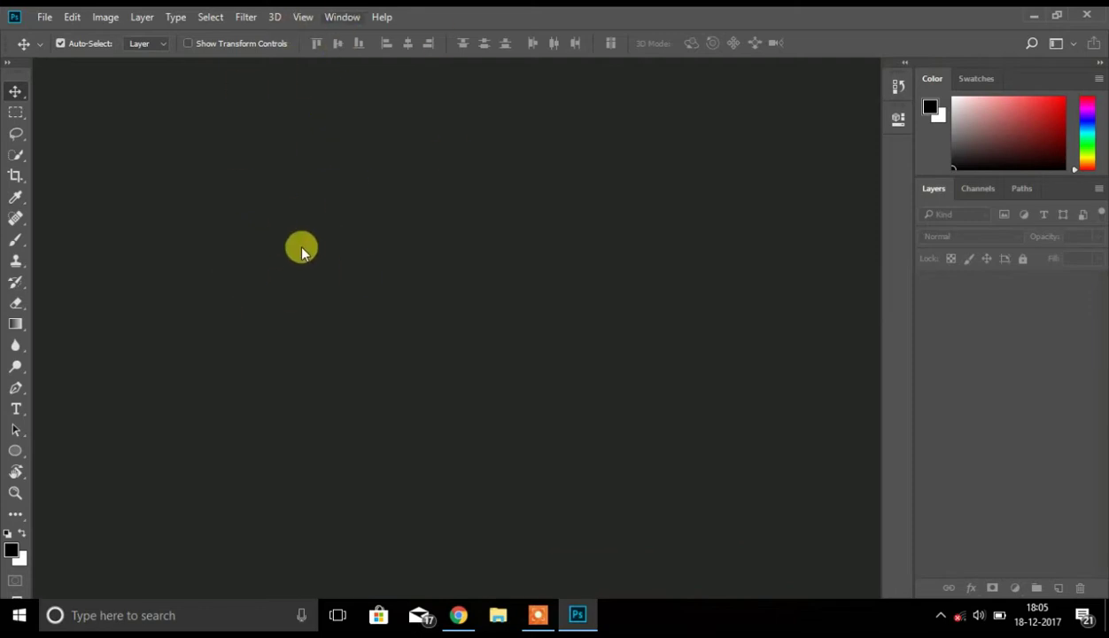
- Create a new white-background 1366 × 768 px document at 300 ppi
key("alt+w")
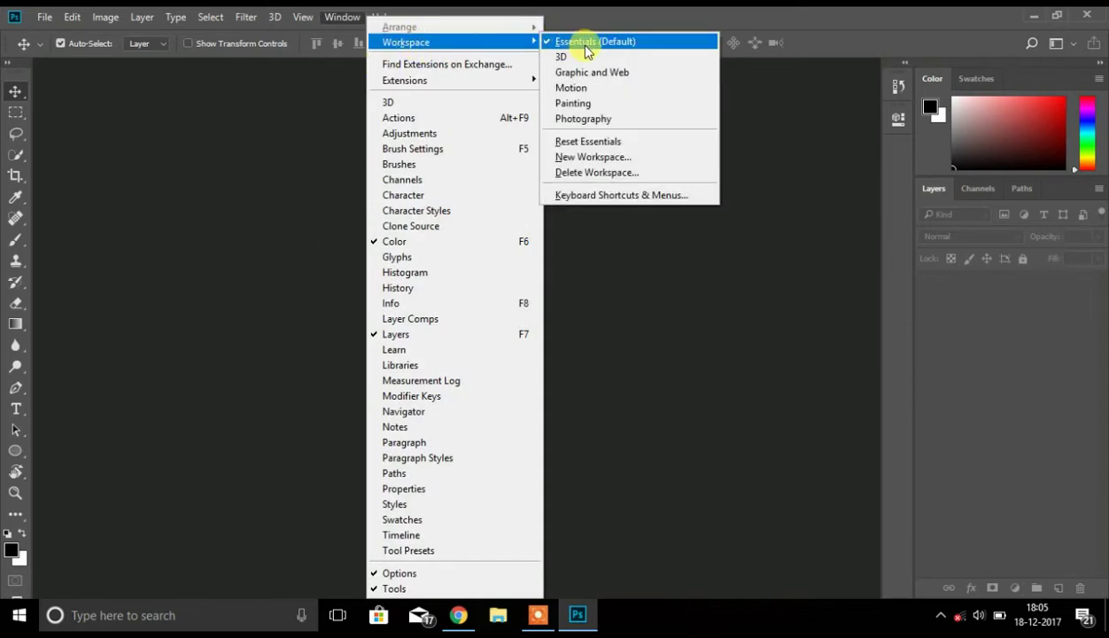
left_click(315, 129)
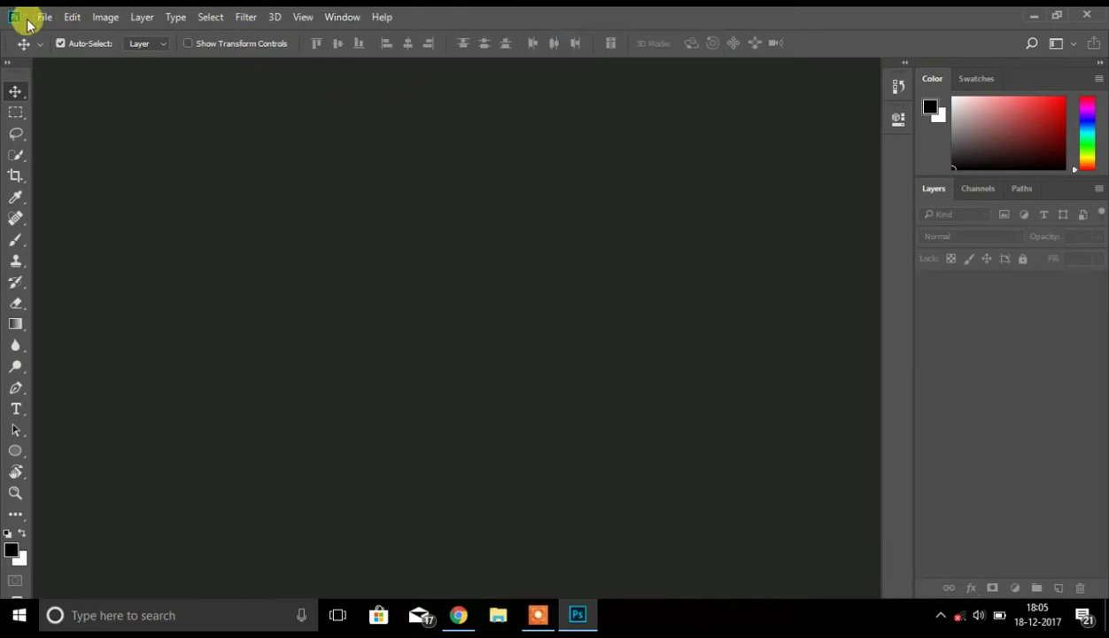
left_click(41, 17)
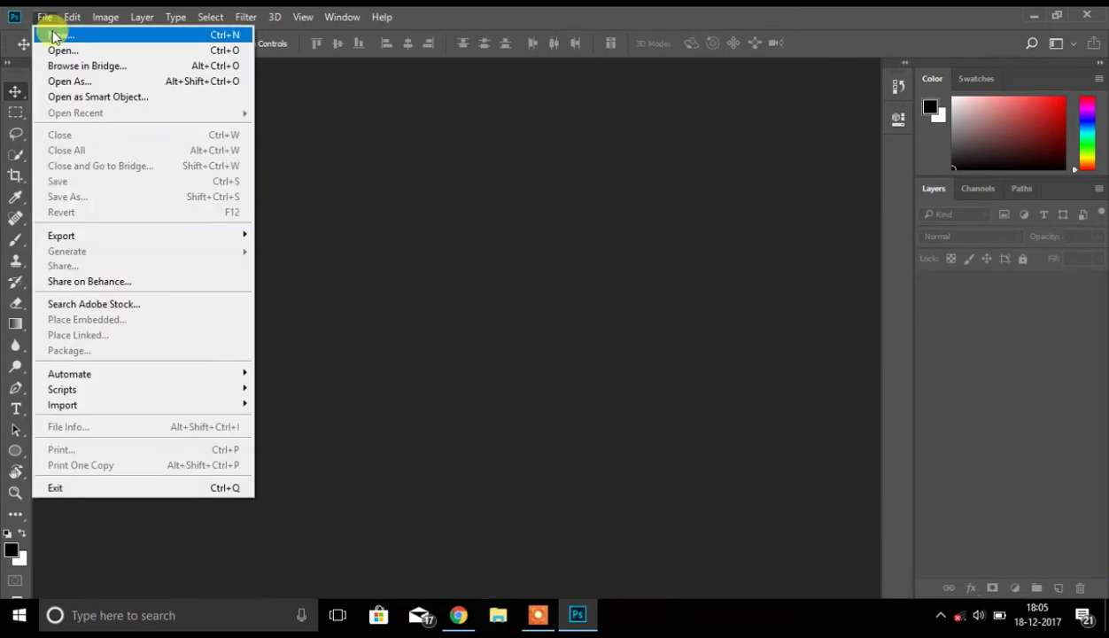
left_click(53, 35)
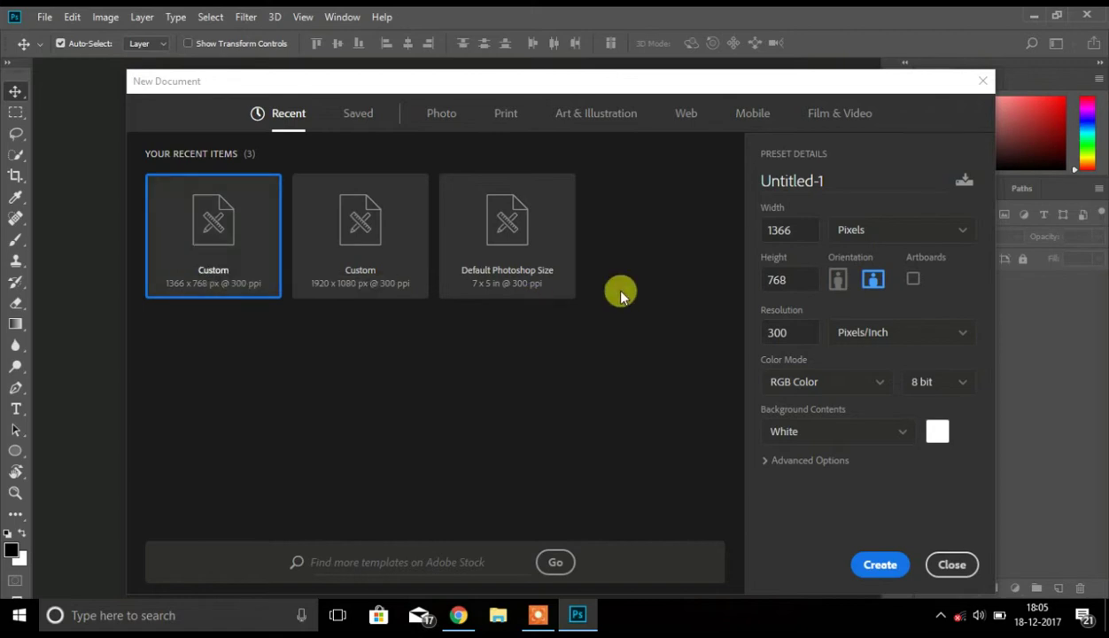
left_click(776, 280)
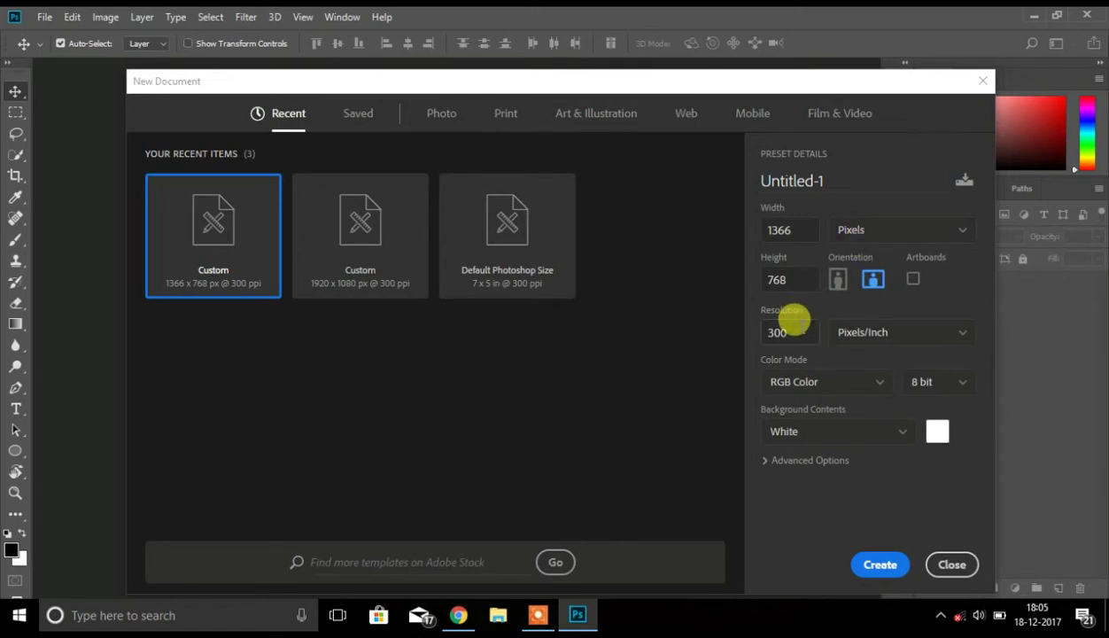
left_click(867, 567)
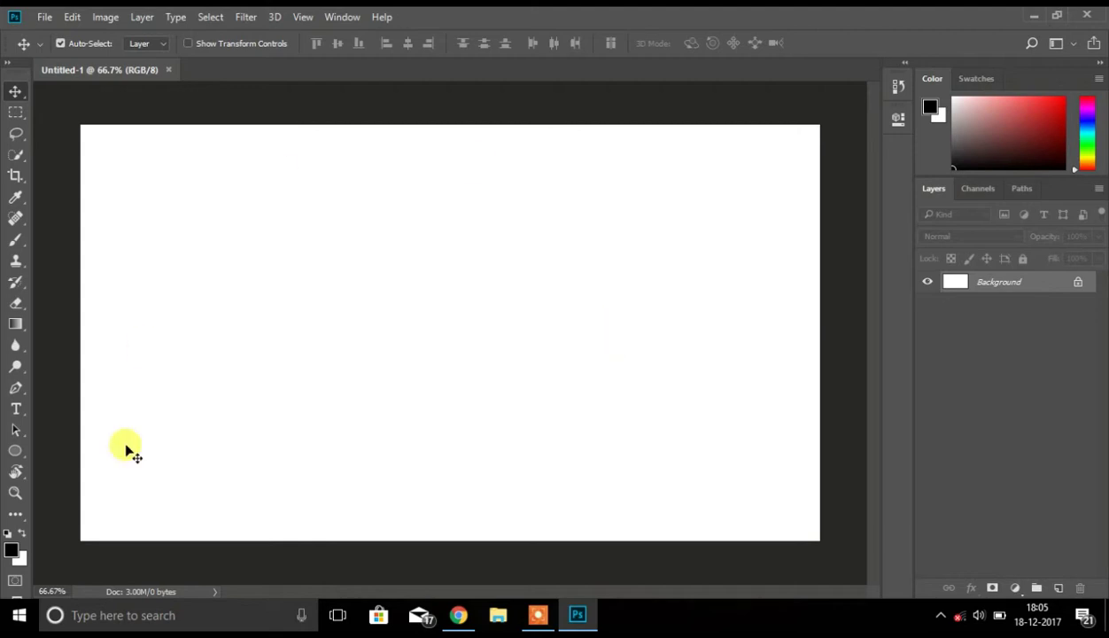
- Type 'YW' in blue 48 pt Algerian left of the canvas centre
left_click(18, 408)
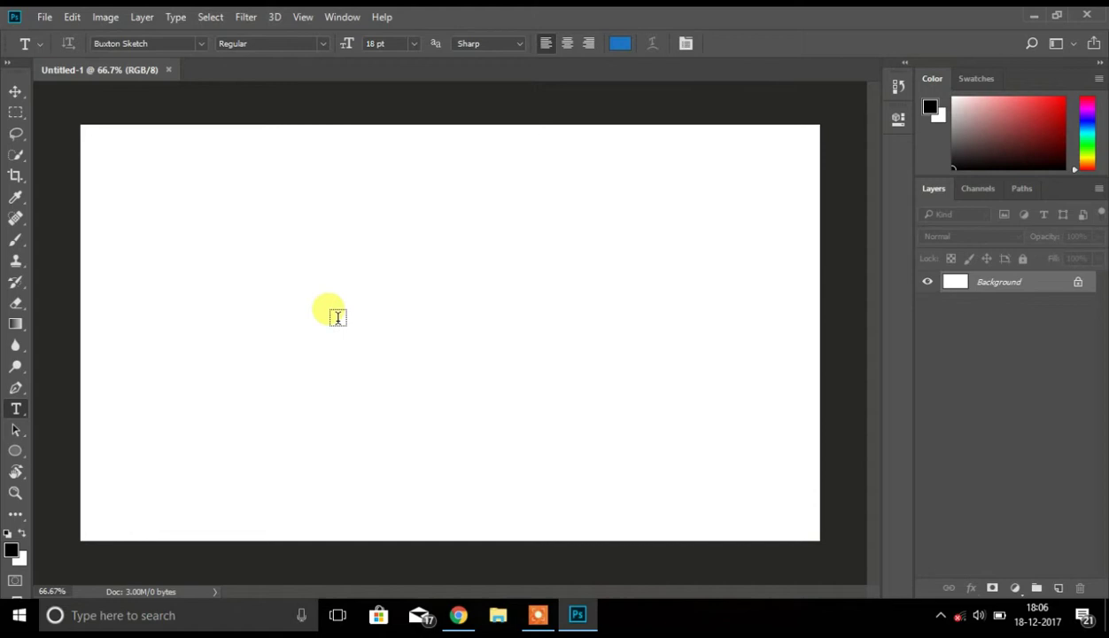
left_click(337, 317)
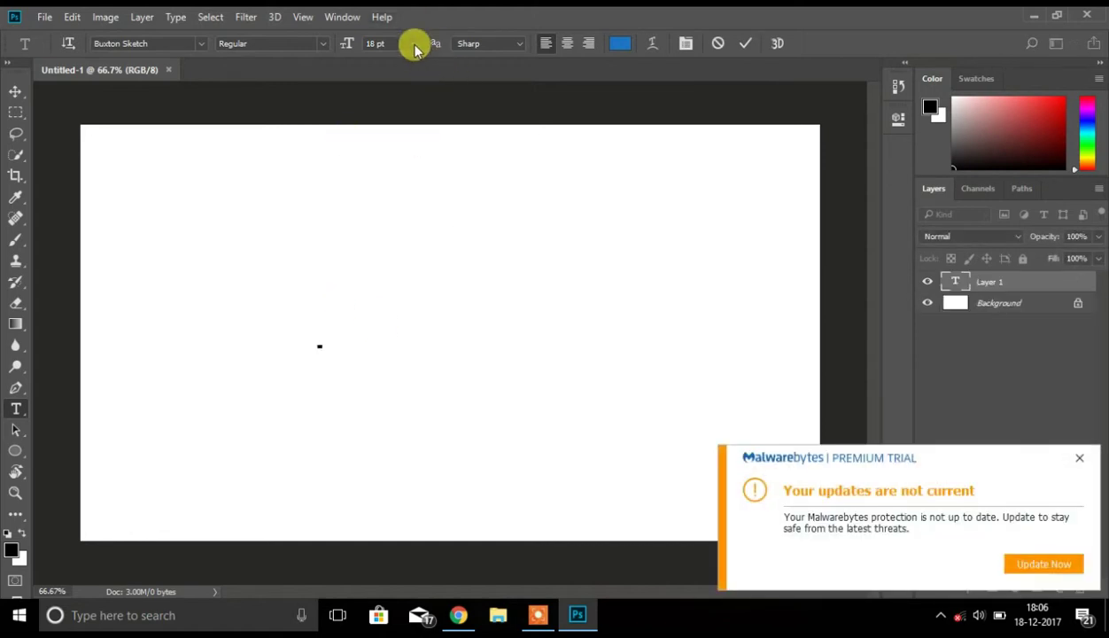
left_click(413, 44)
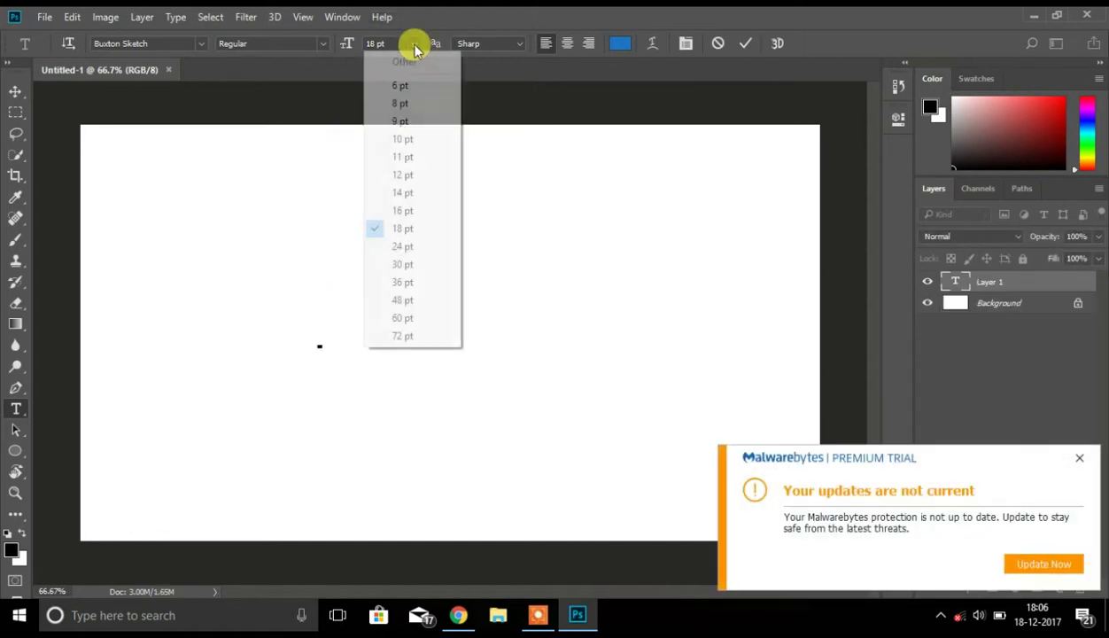
left_click(422, 301)
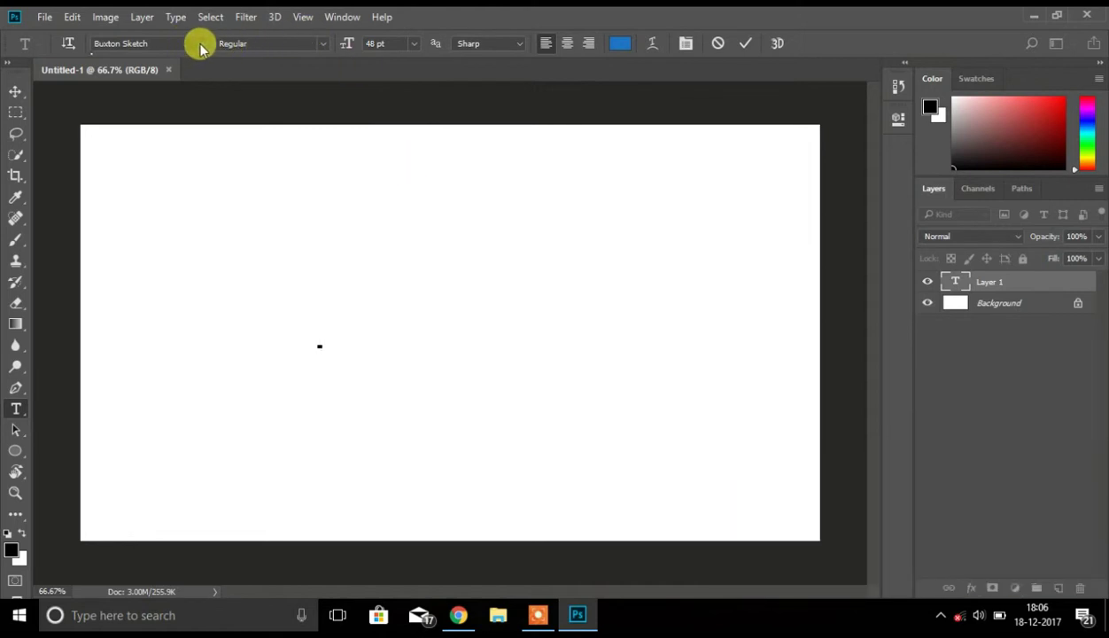
left_click(202, 45)
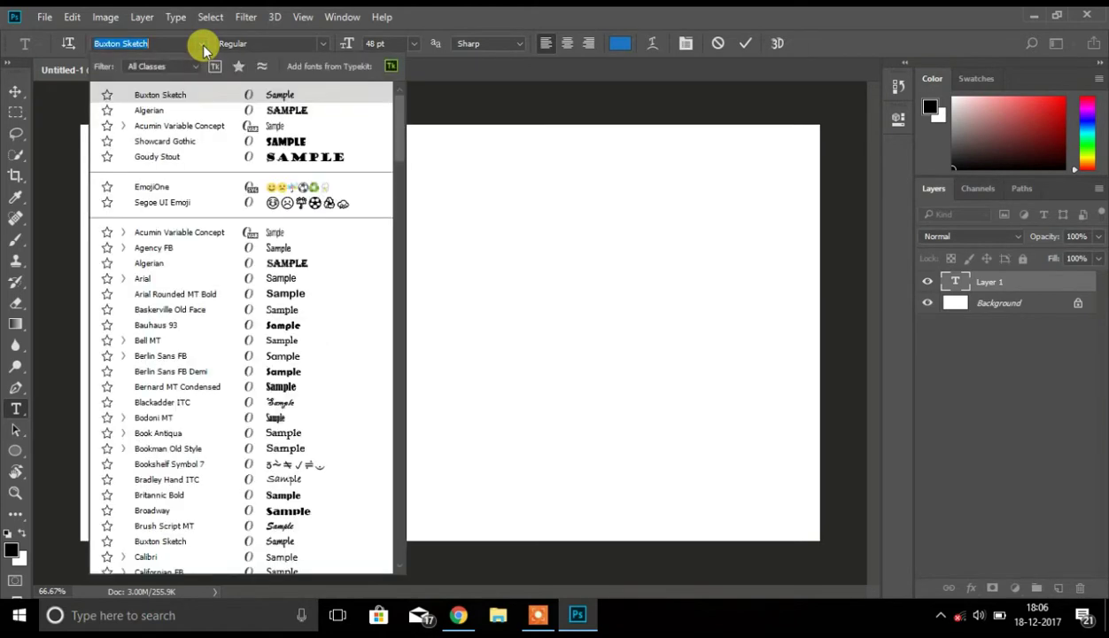
left_click(148, 111)
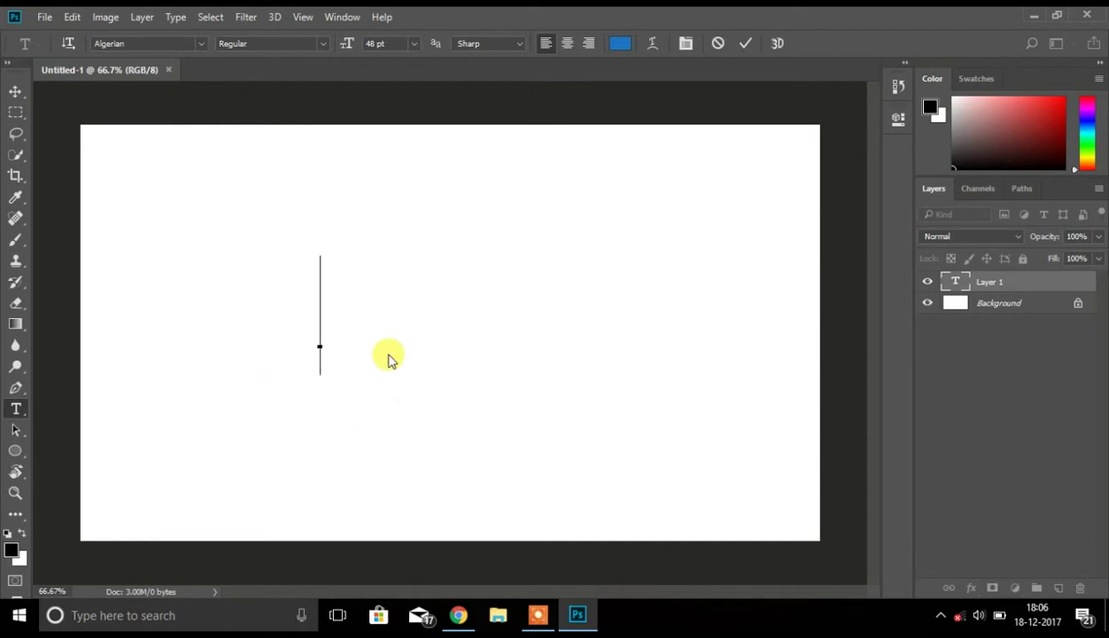
type("Y")
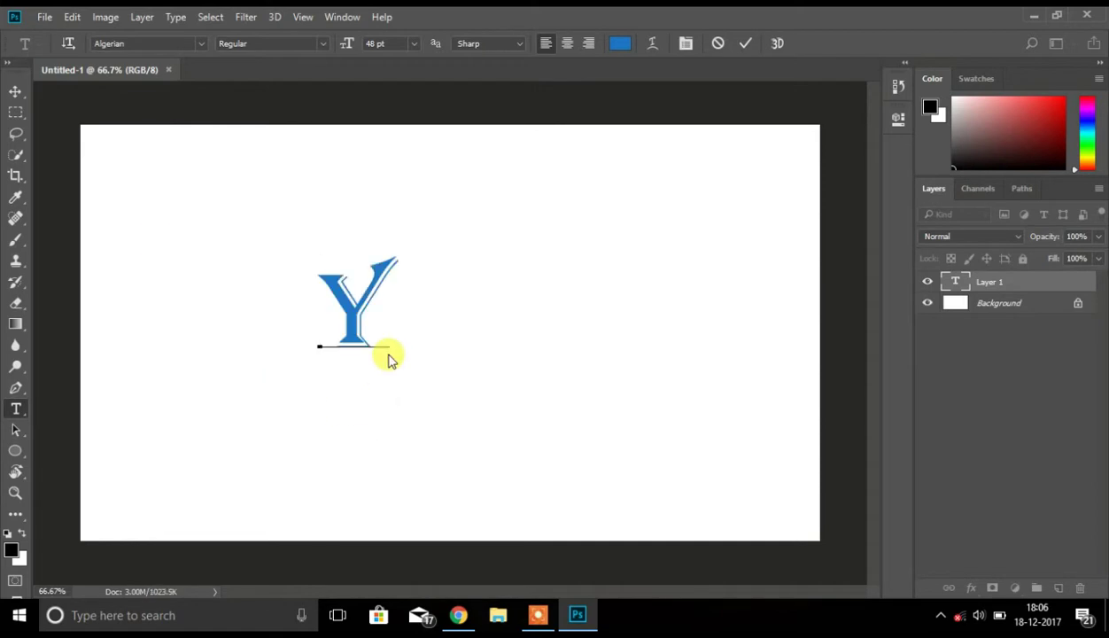
type("W")
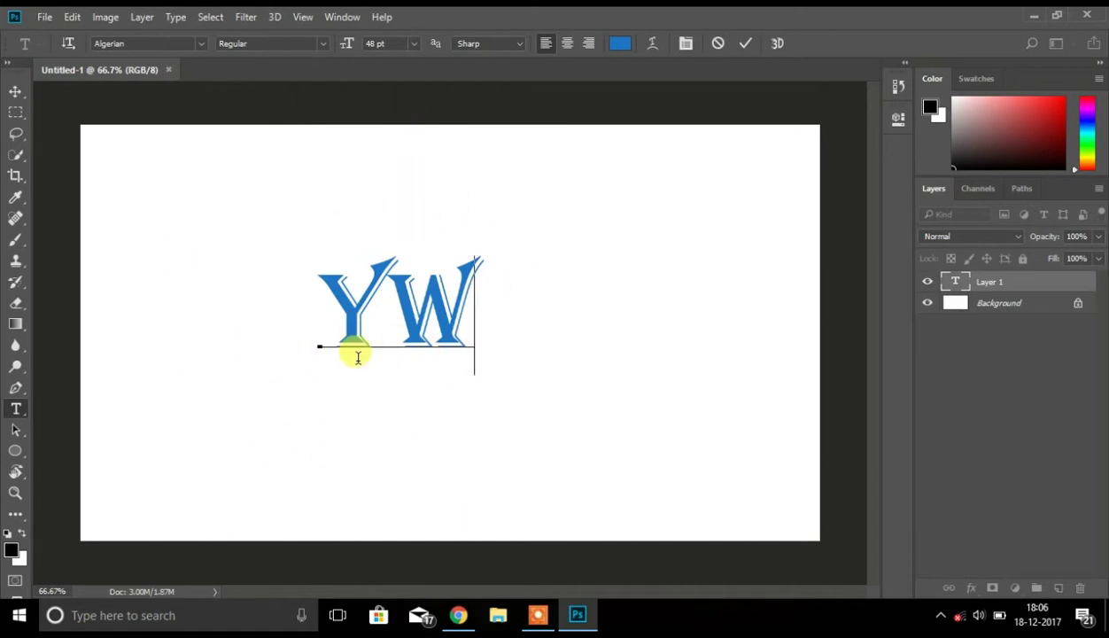
- Commit the YW text and move it right and down toward the canvas centre
left_click(15, 99)
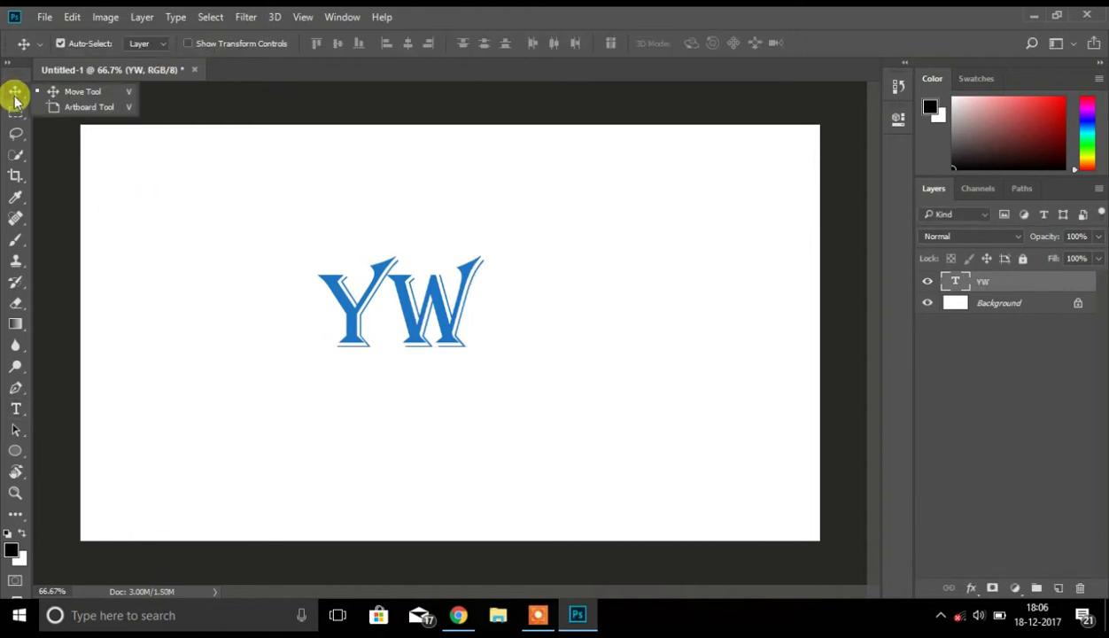
left_click(52, 90)
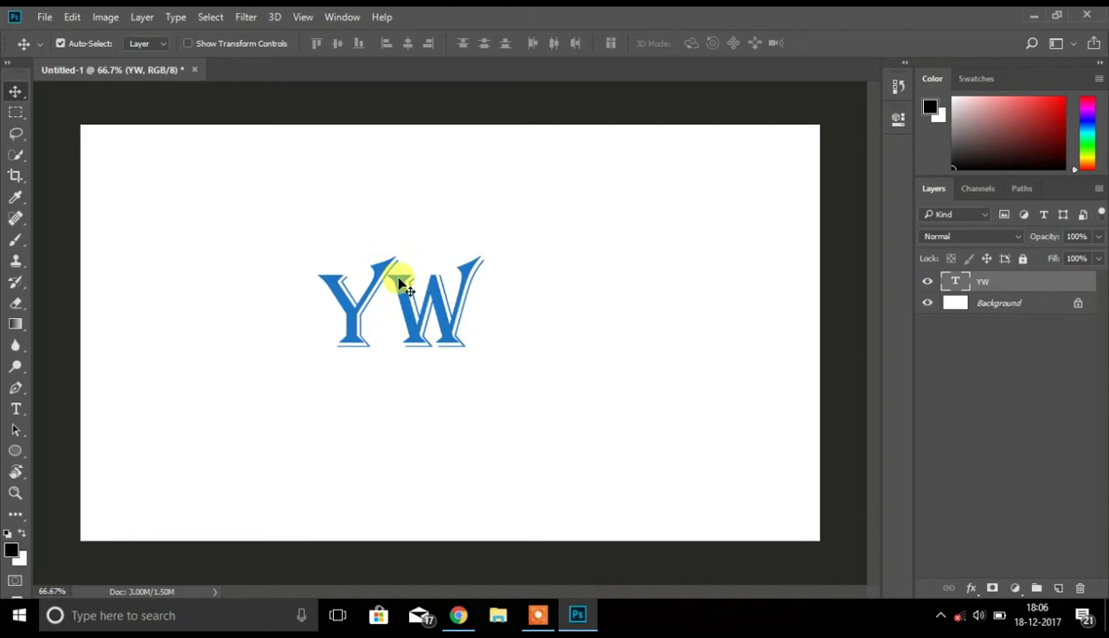
left_click_drag(397, 330, 446, 356)
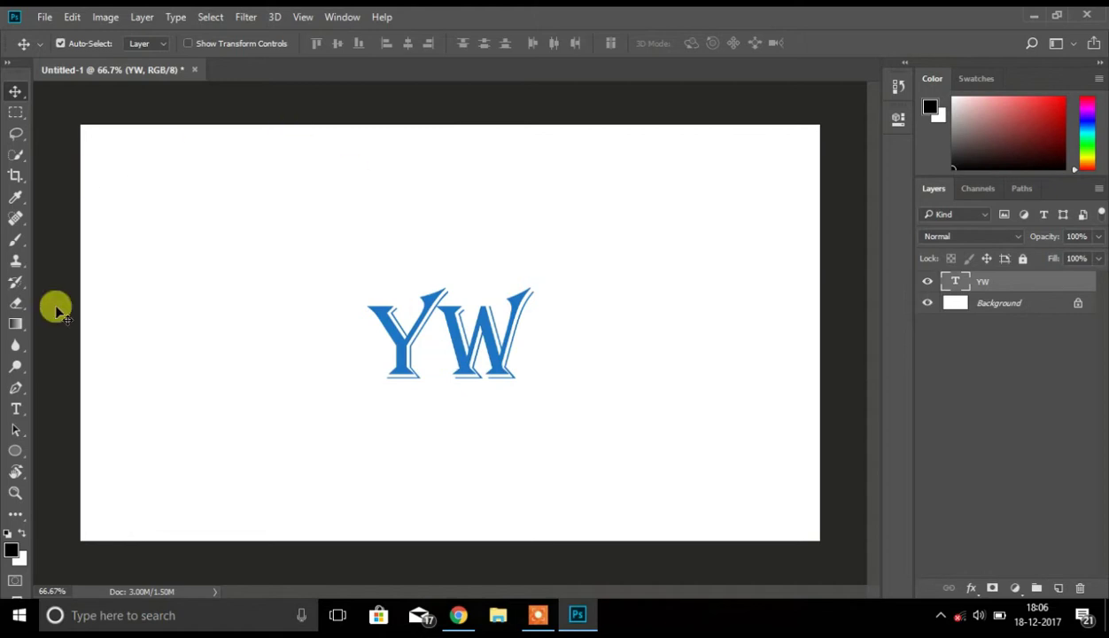
left_click(21, 410)
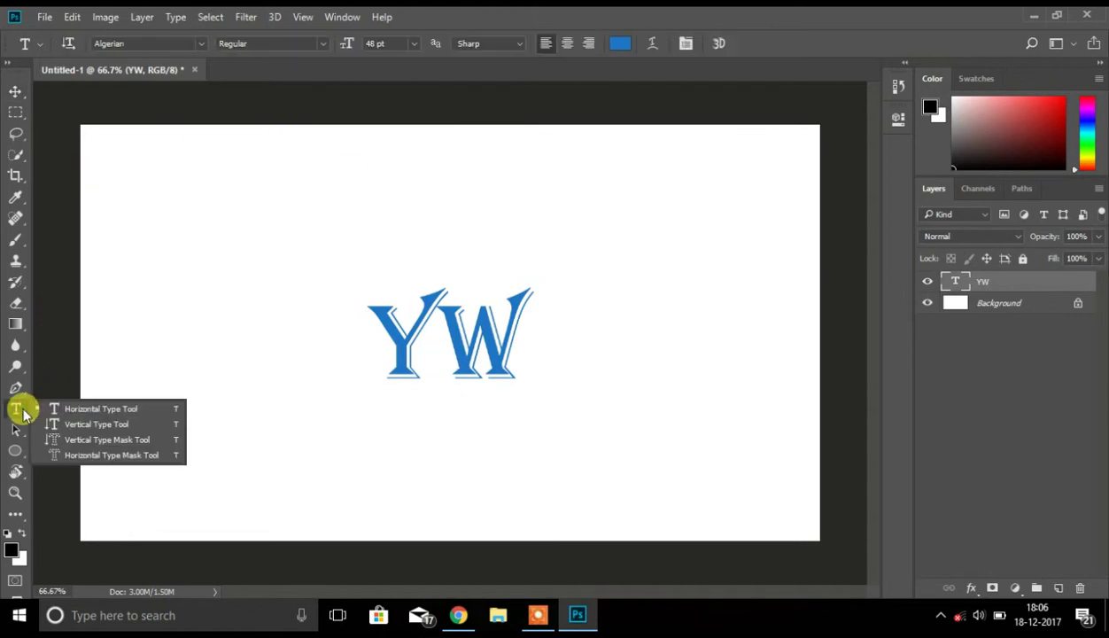
left_click(53, 409)
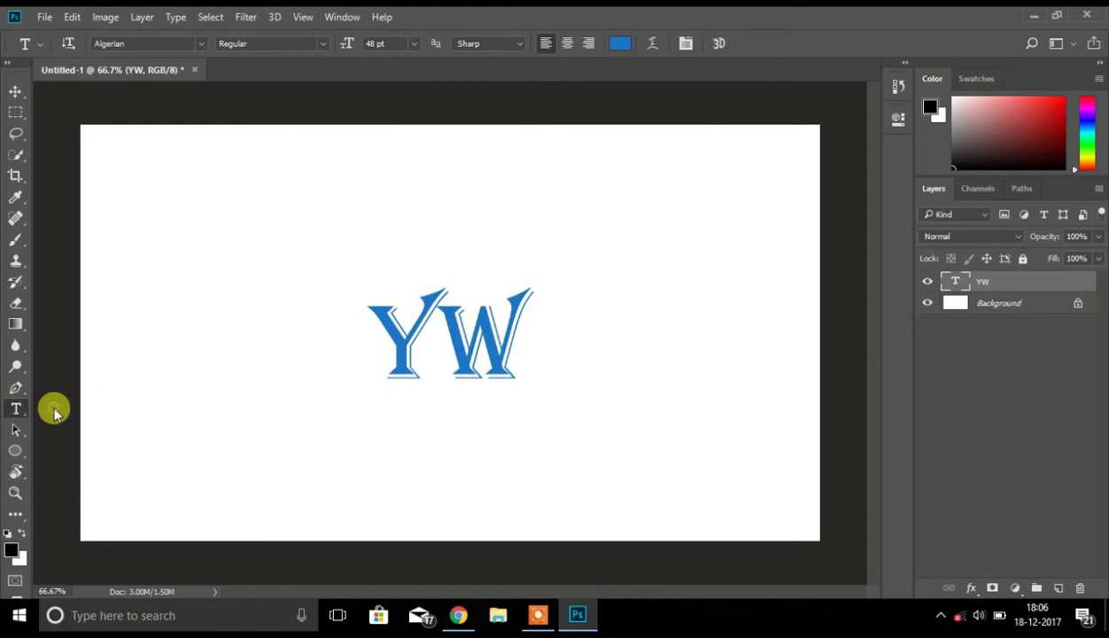
left_click(349, 432)
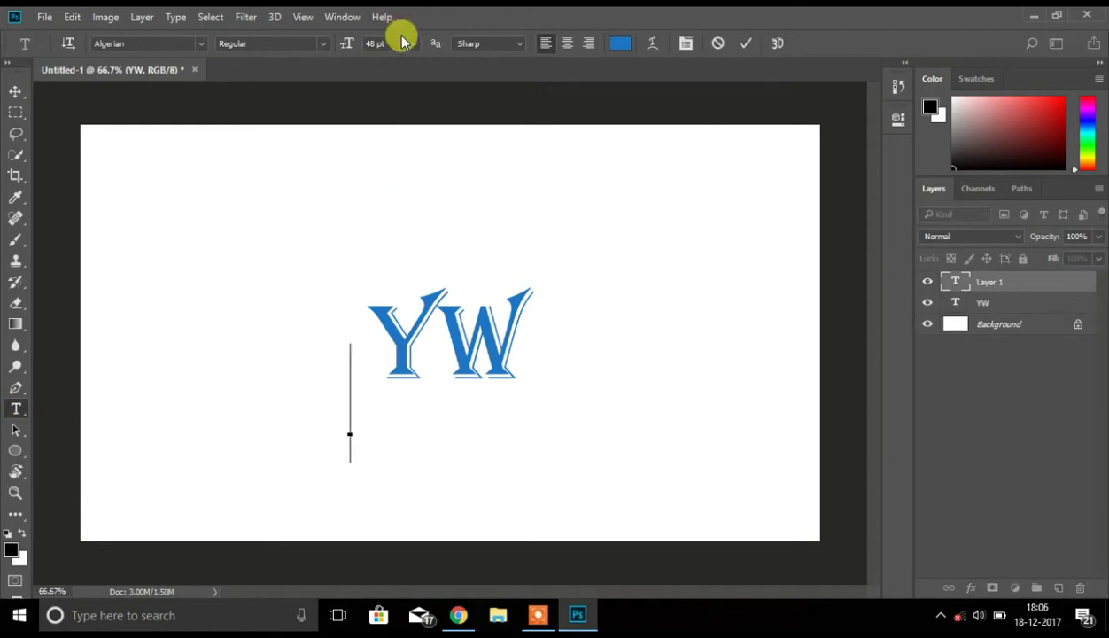
left_click(414, 43)
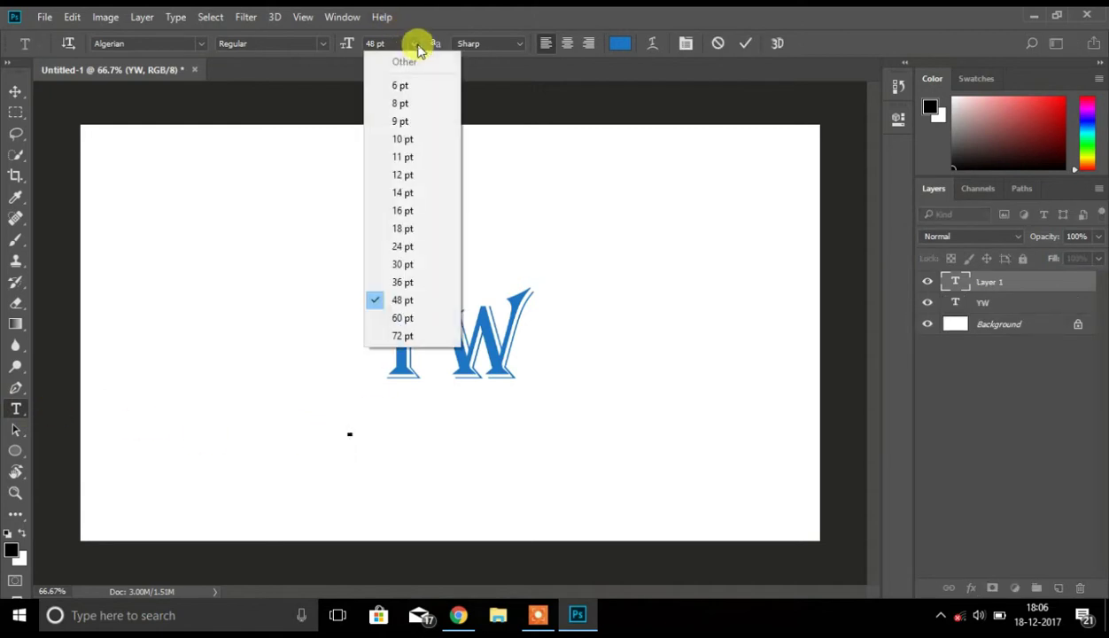
left_click(416, 119)
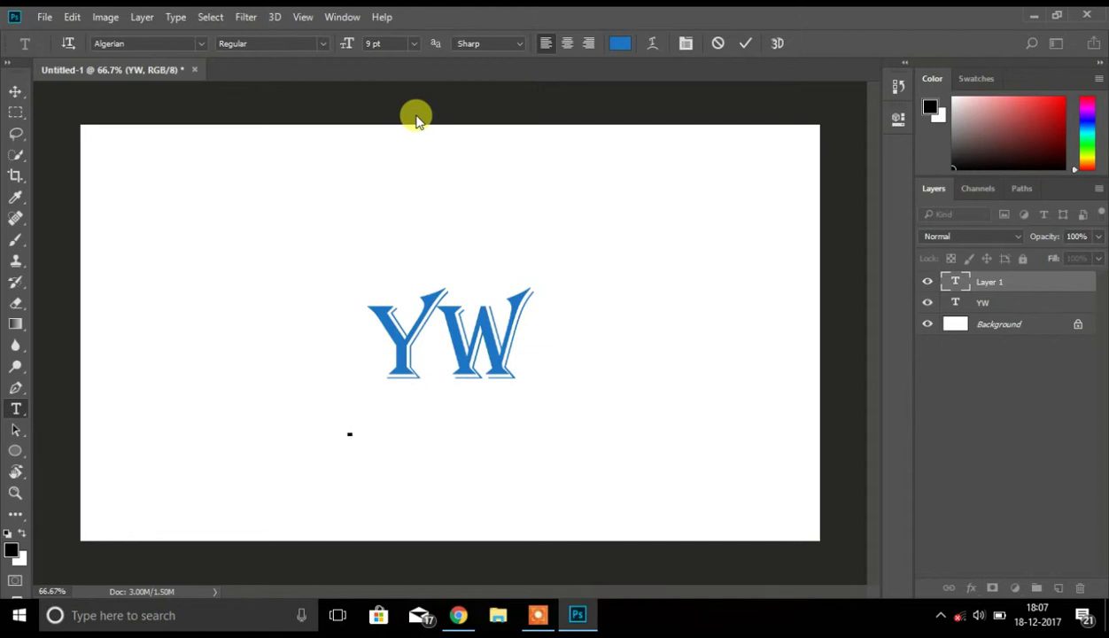
type("www")
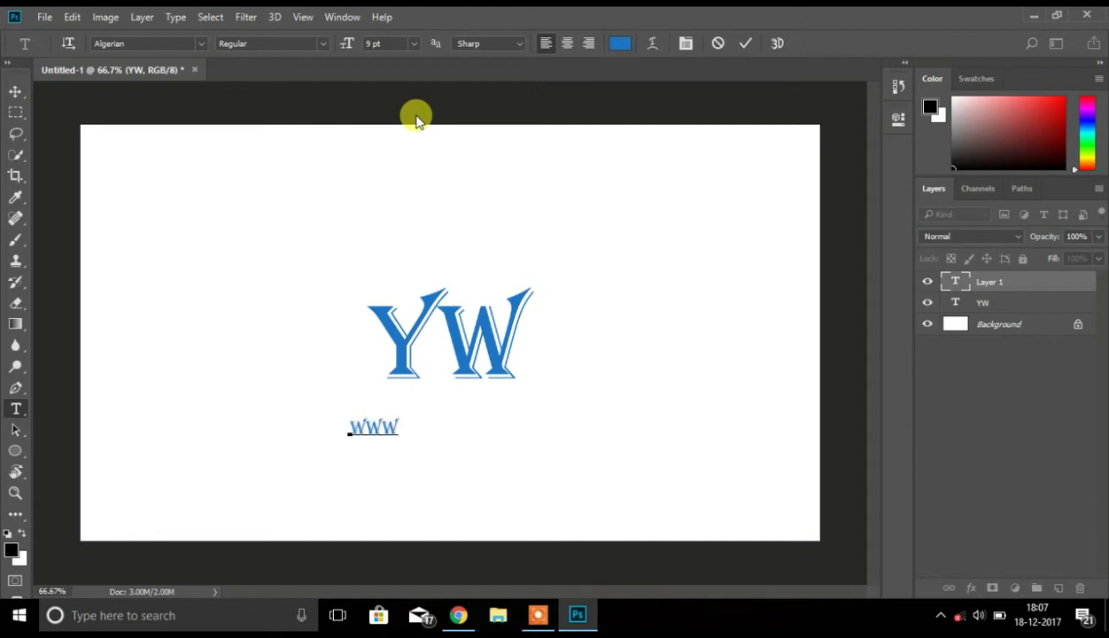
type(".you ")
type("tube.")
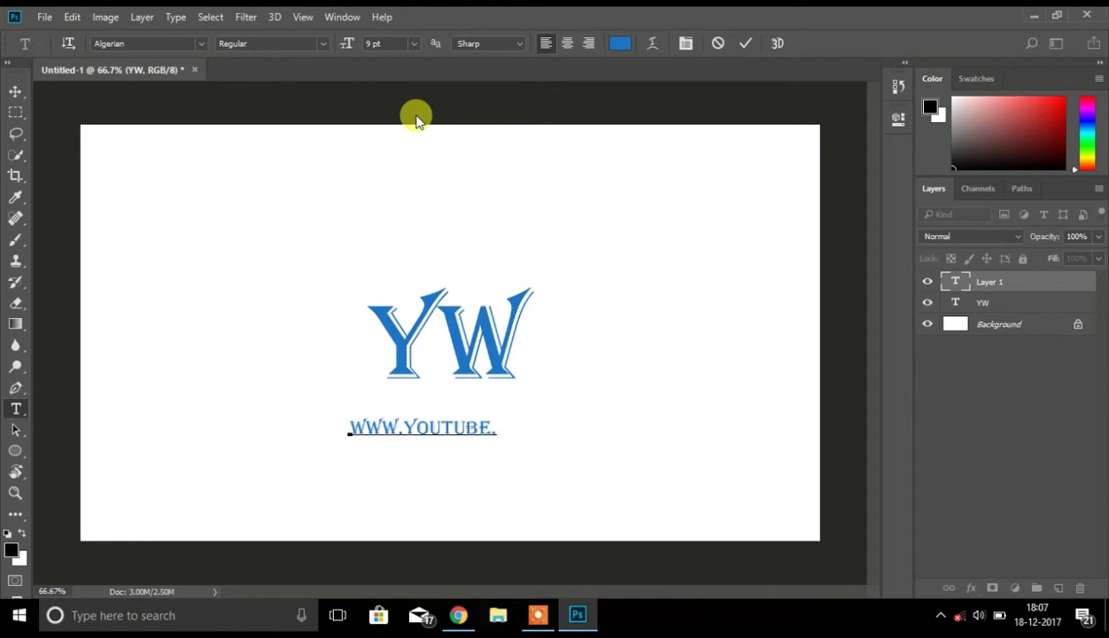
type("com/")
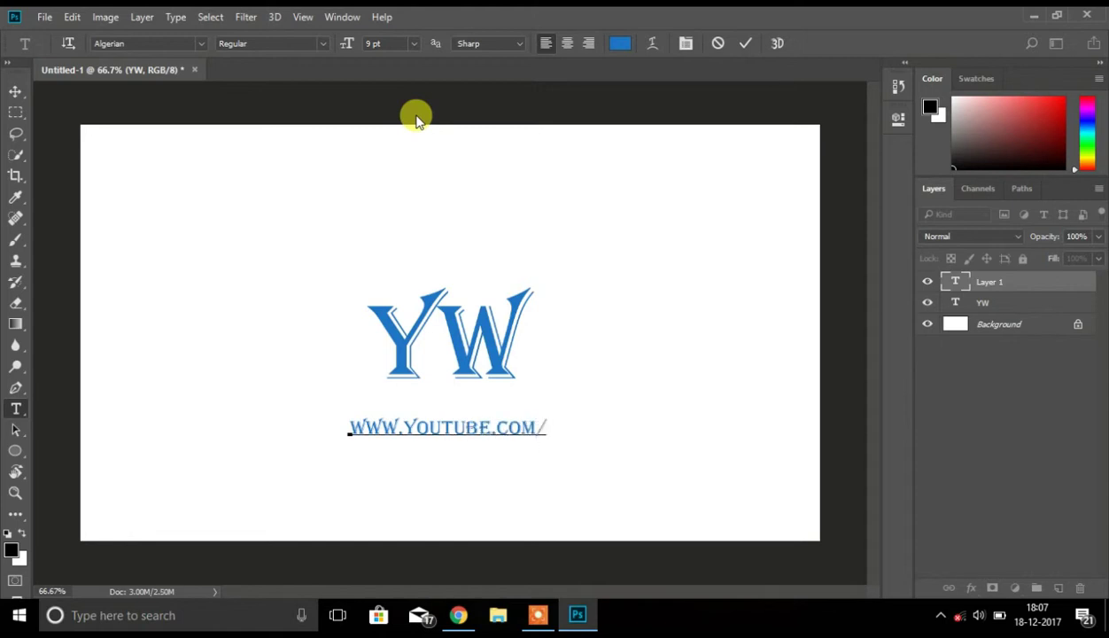
type("you rw")
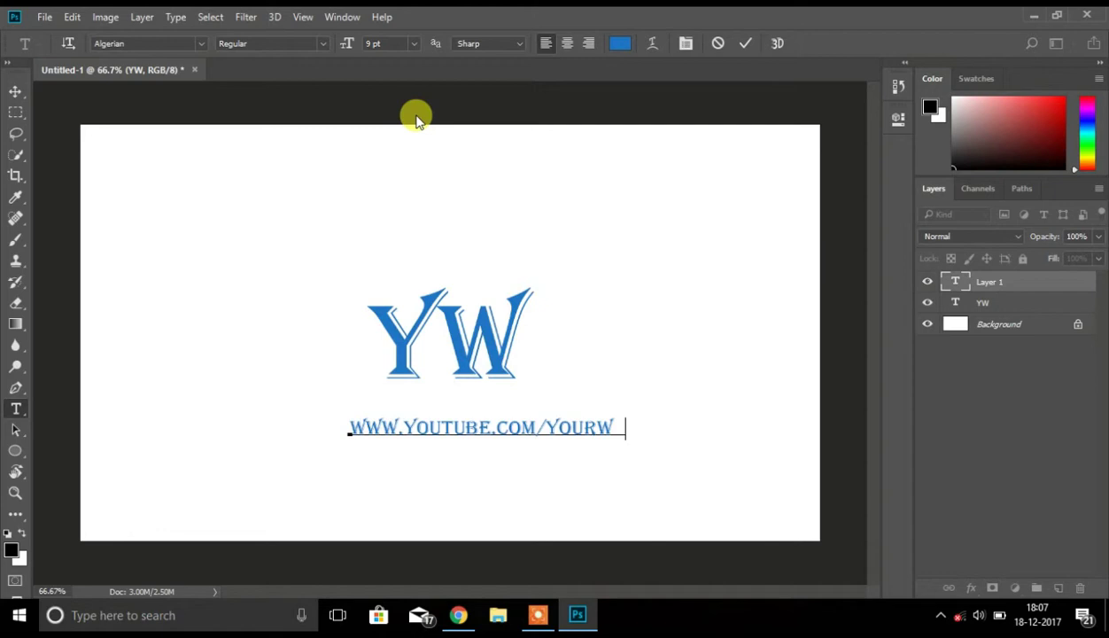
type("orld")
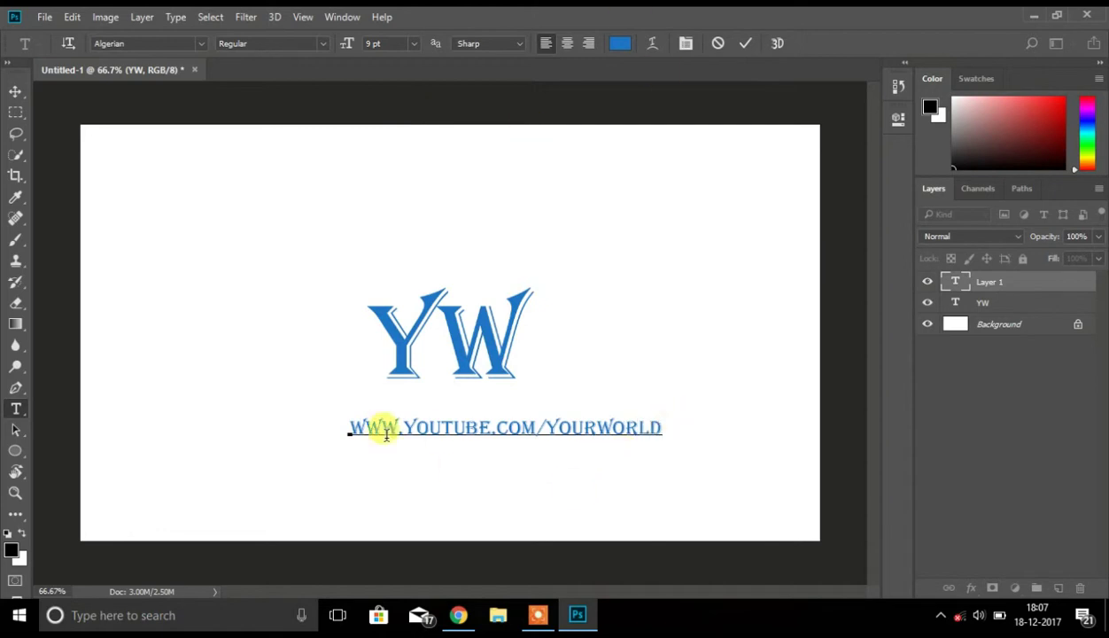
- Centre the URL tagline beneath YW and nudge both text layers slightly upward
left_click(13, 92)
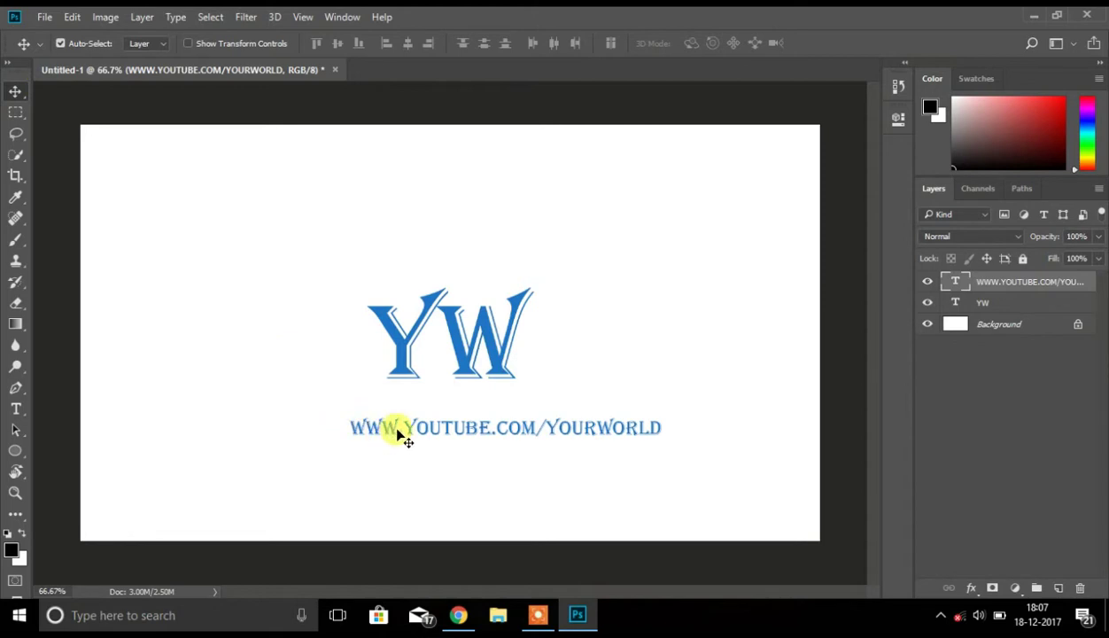
left_click_drag(399, 429, 352, 404)
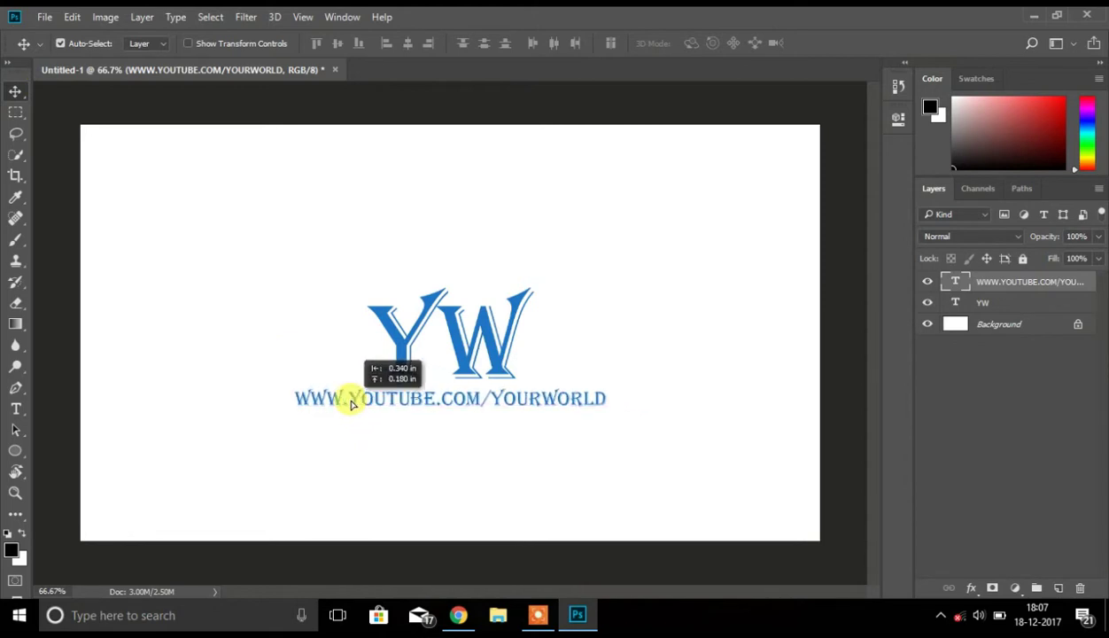
left_click_drag(350, 403, 350, 403)
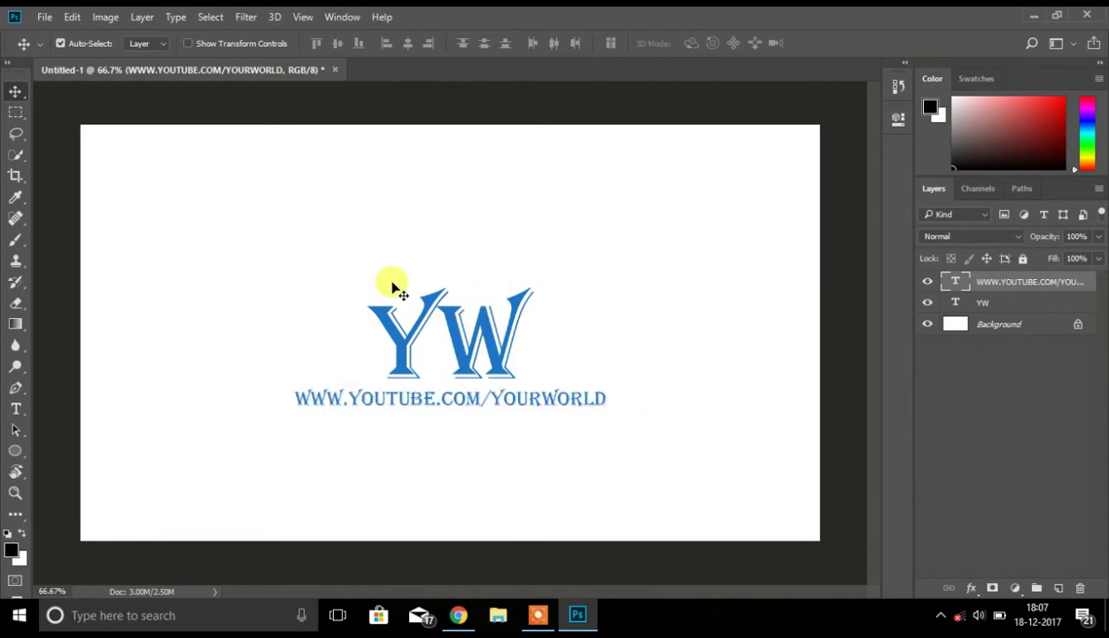
left_click_drag(467, 348, 456, 325)
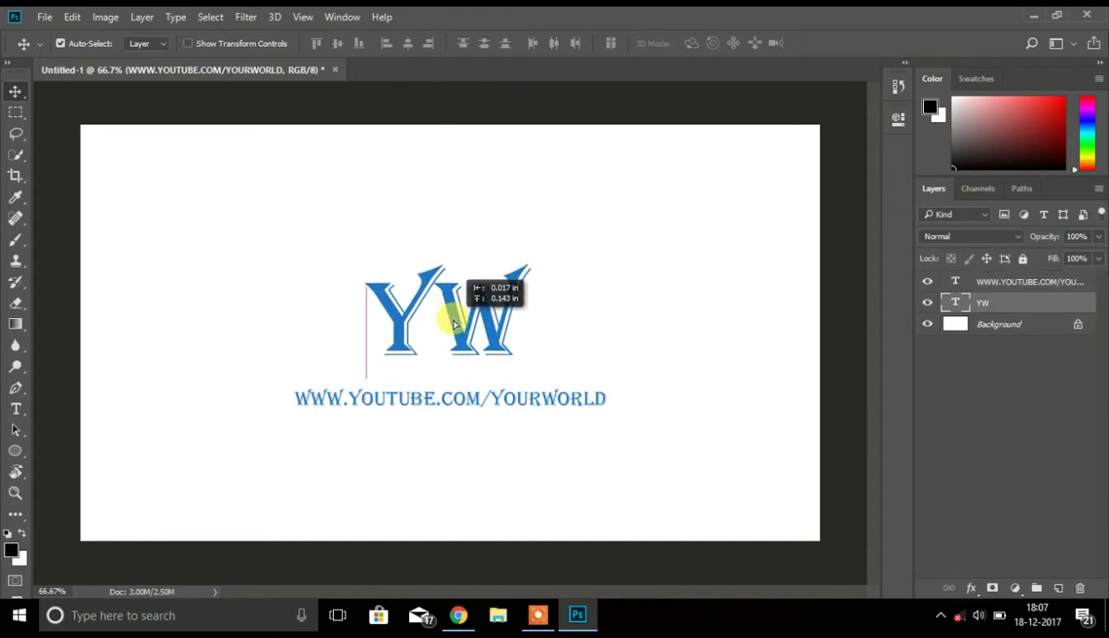
left_click_drag(452, 396, 455, 383)
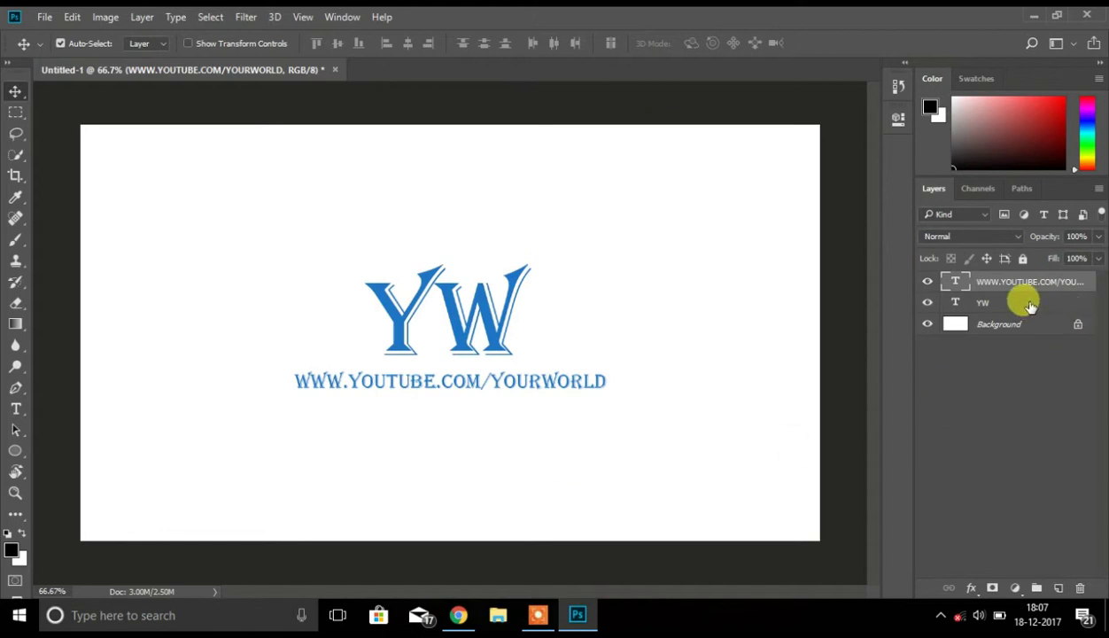
left_click(994, 306)
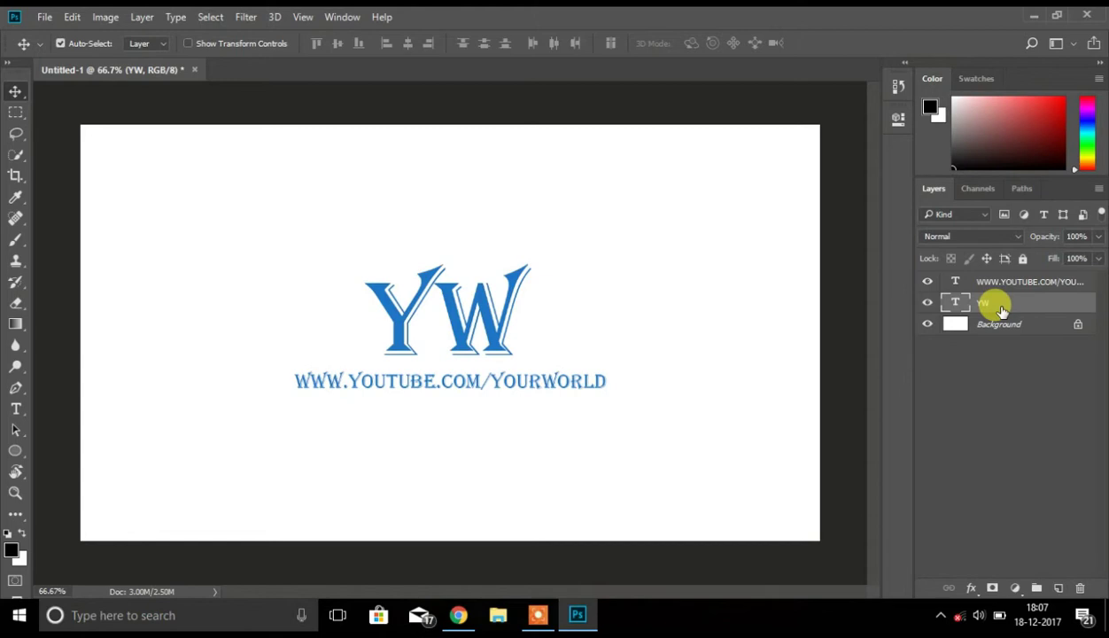
- Give the YW layer Stroke, Drop Shadow and textured Bevel & Emboss layer styles
left_click(971, 591)
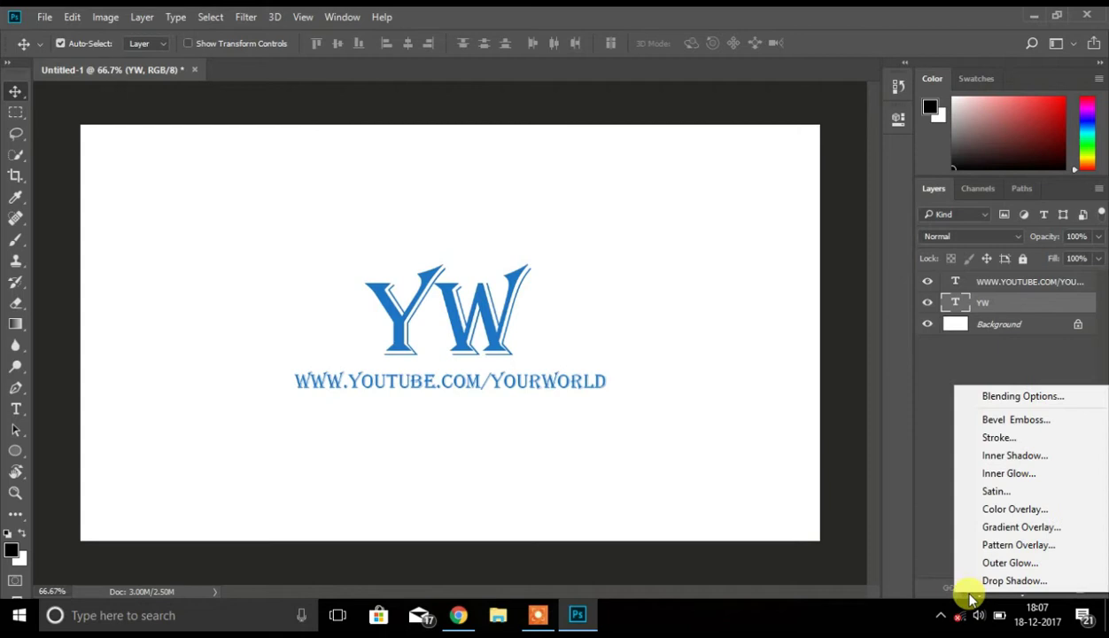
left_click(1016, 443)
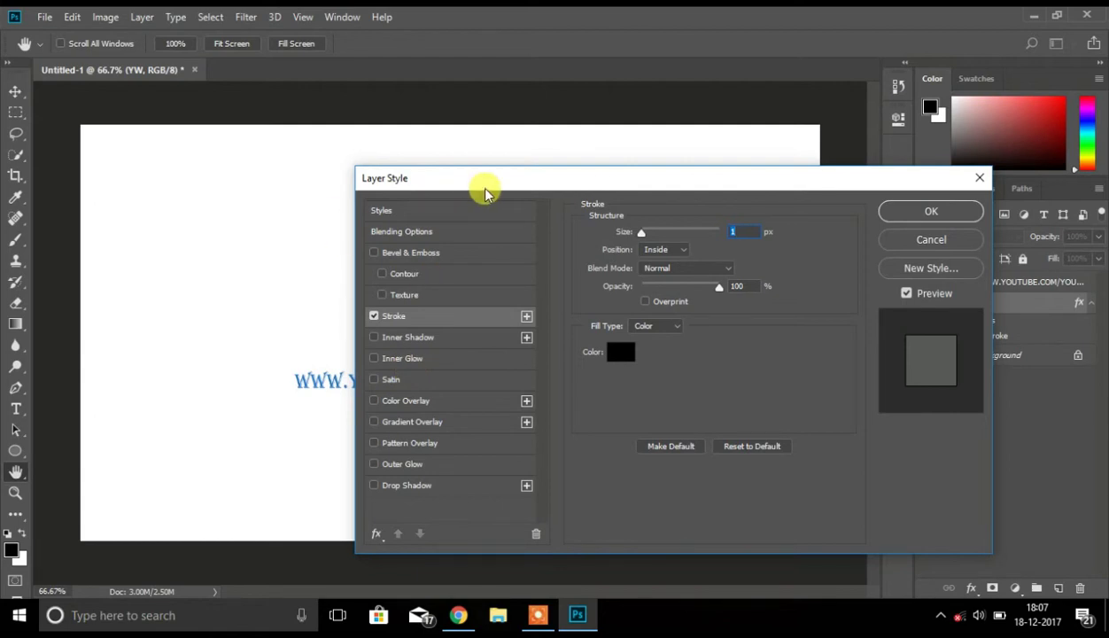
mouse_move(485, 193)
left_mouse_down()
mouse_move(639, 186)
mouse_move(676, 164)
left_mouse_up()
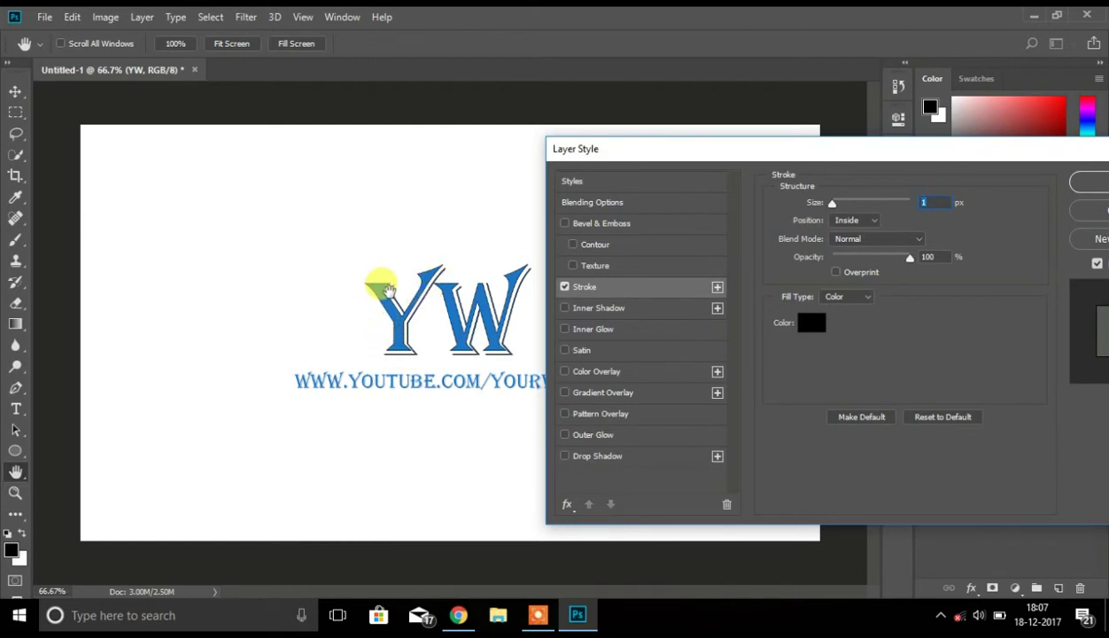
left_click(566, 456)
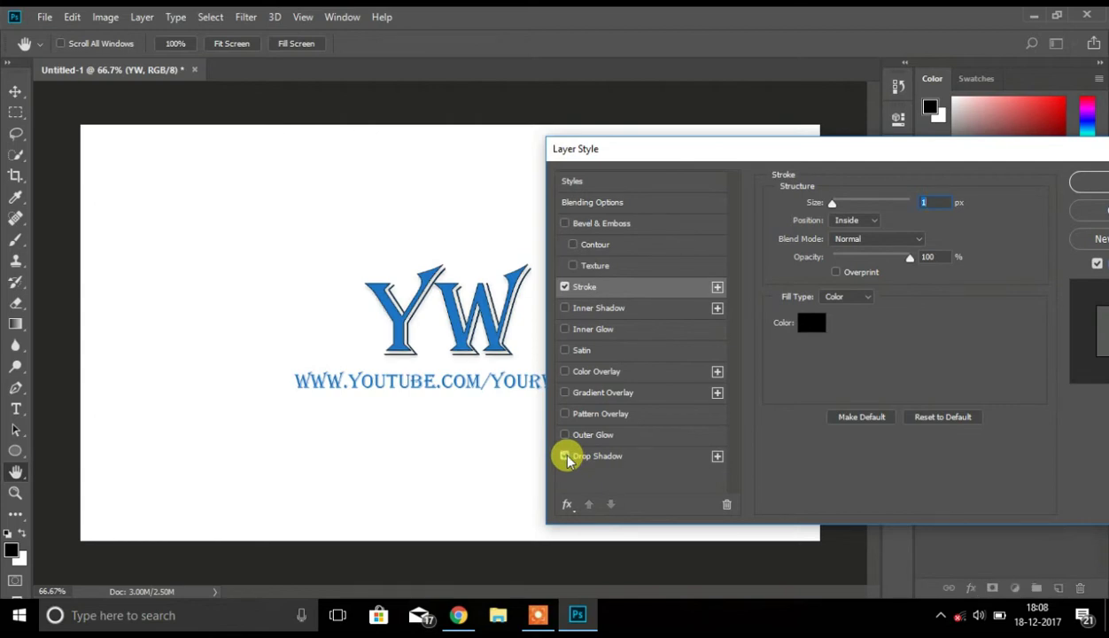
left_click(572, 266)
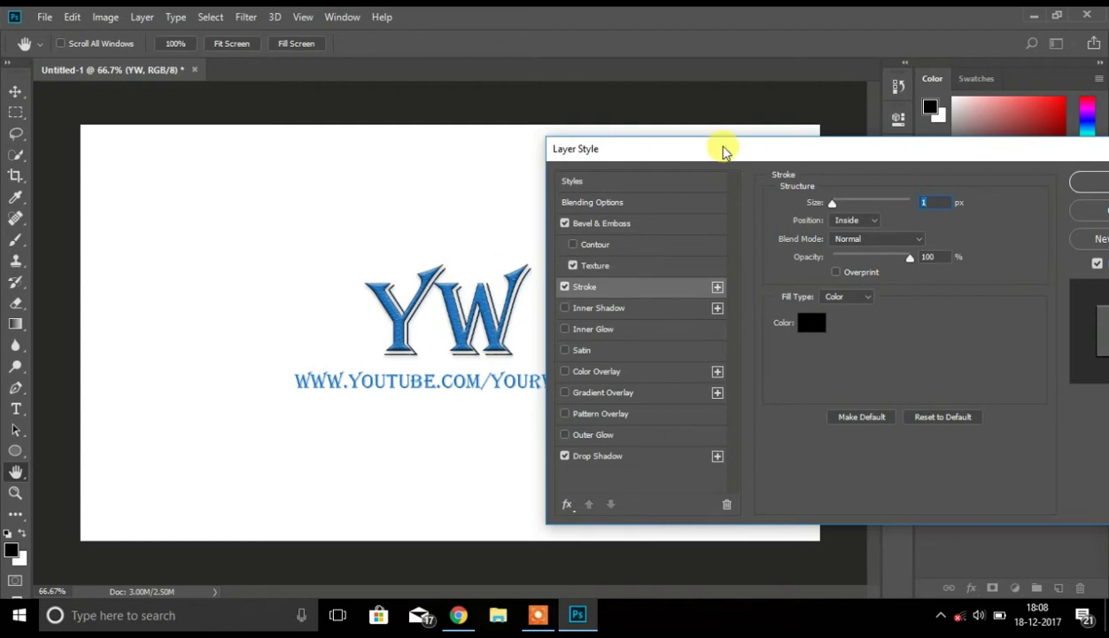
left_click_drag(720, 149, 473, 148)
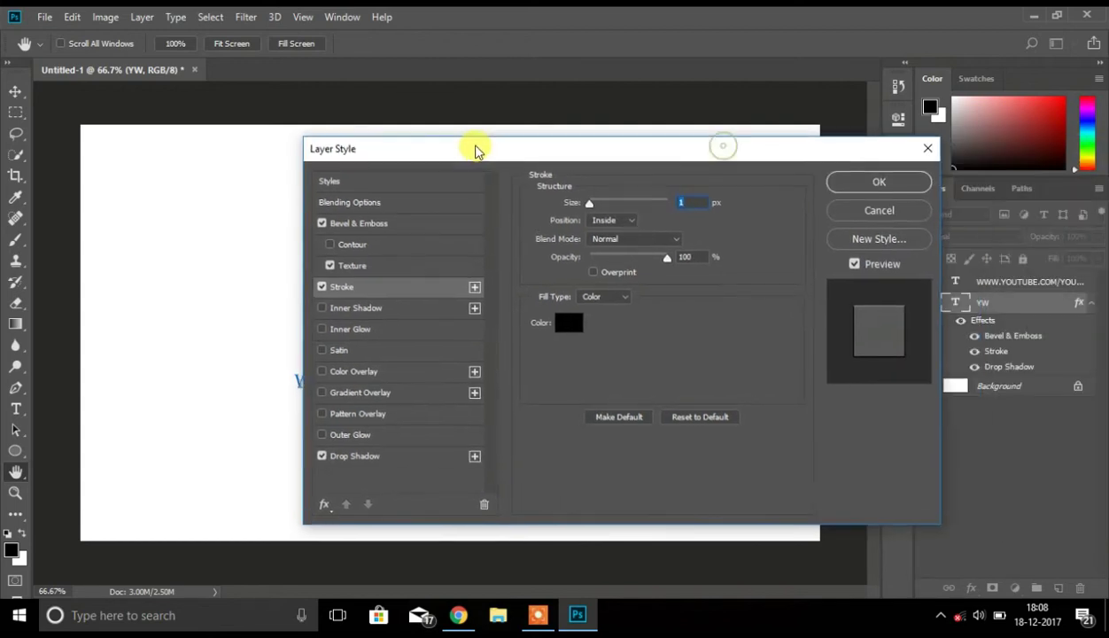
left_click(837, 182)
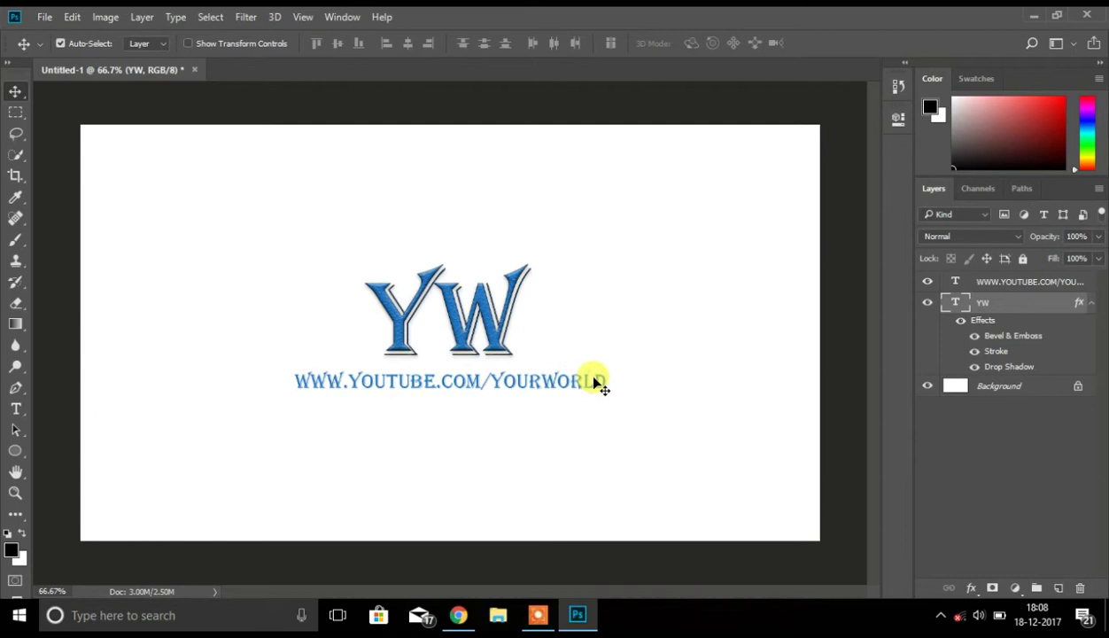
- Give the URL tagline layer matching Stroke, Drop Shadow and textured Bevel & Emboss styles
left_click(1016, 284)
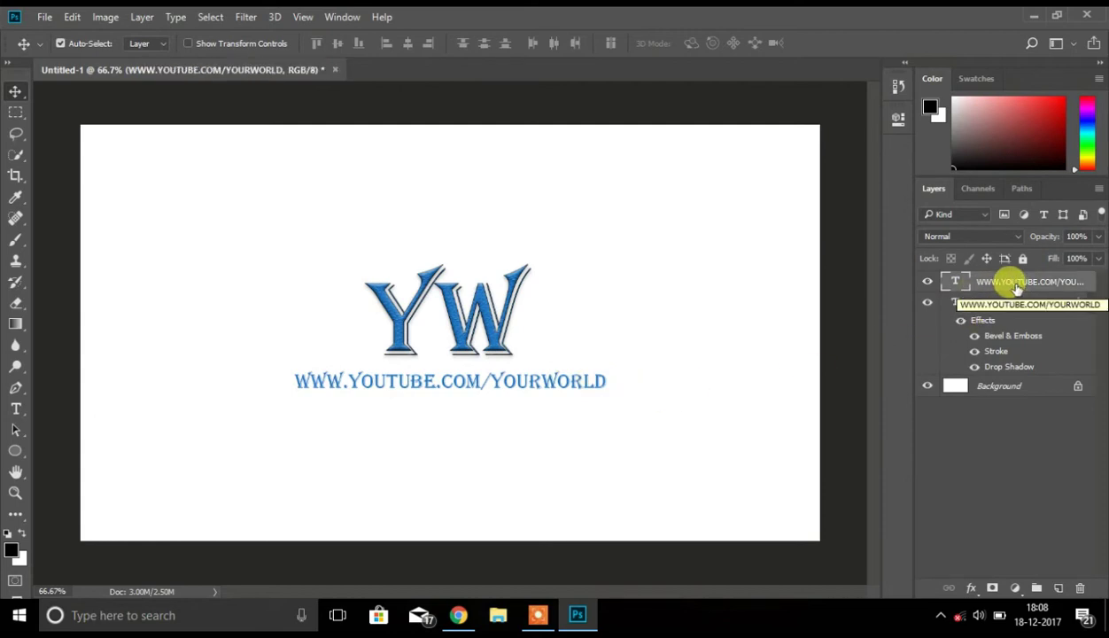
left_click(972, 588)
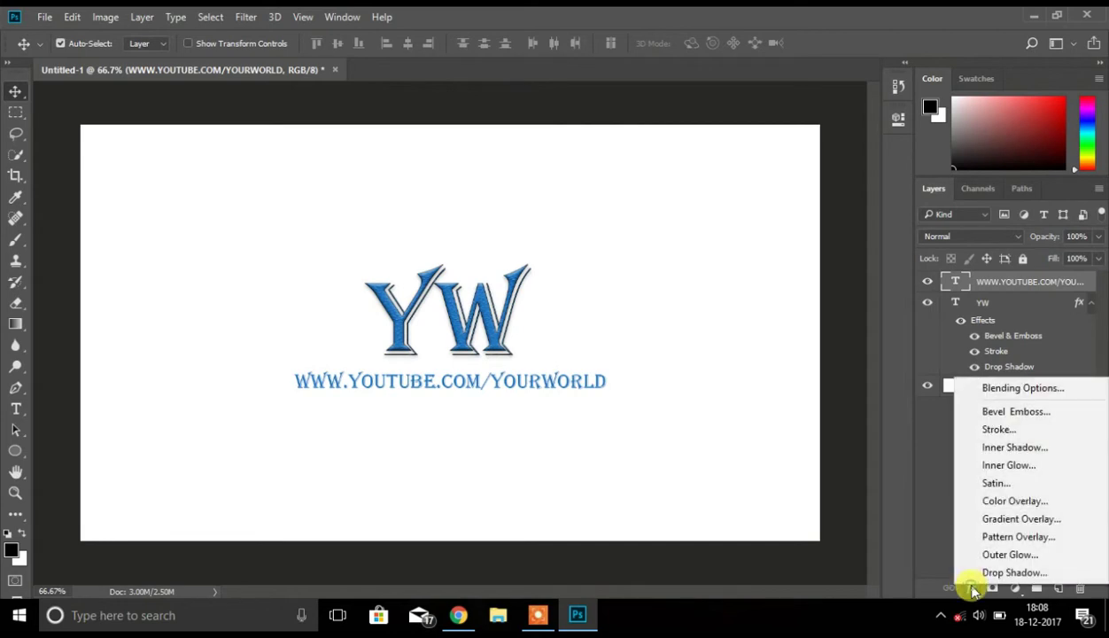
left_click(1021, 431)
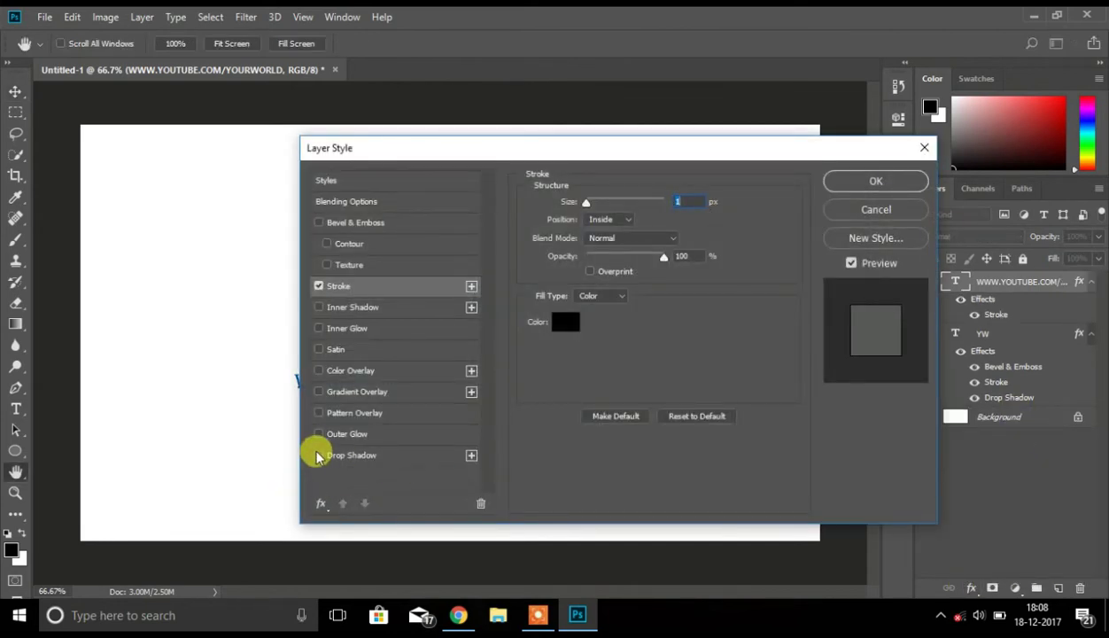
left_click(319, 454)
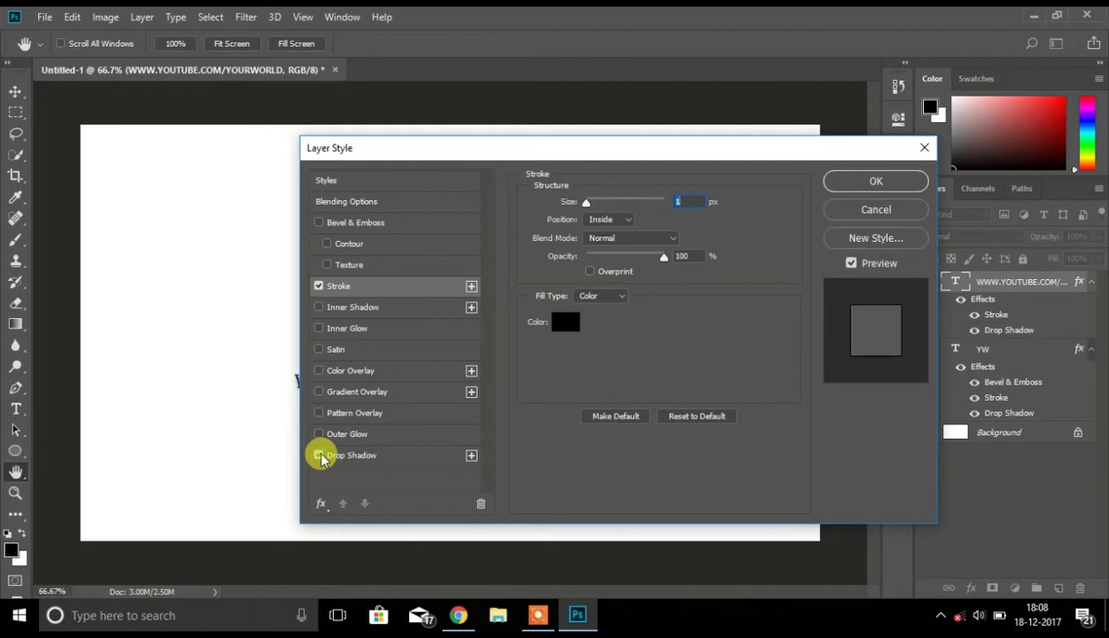
left_click(328, 264)
left_click(877, 181)
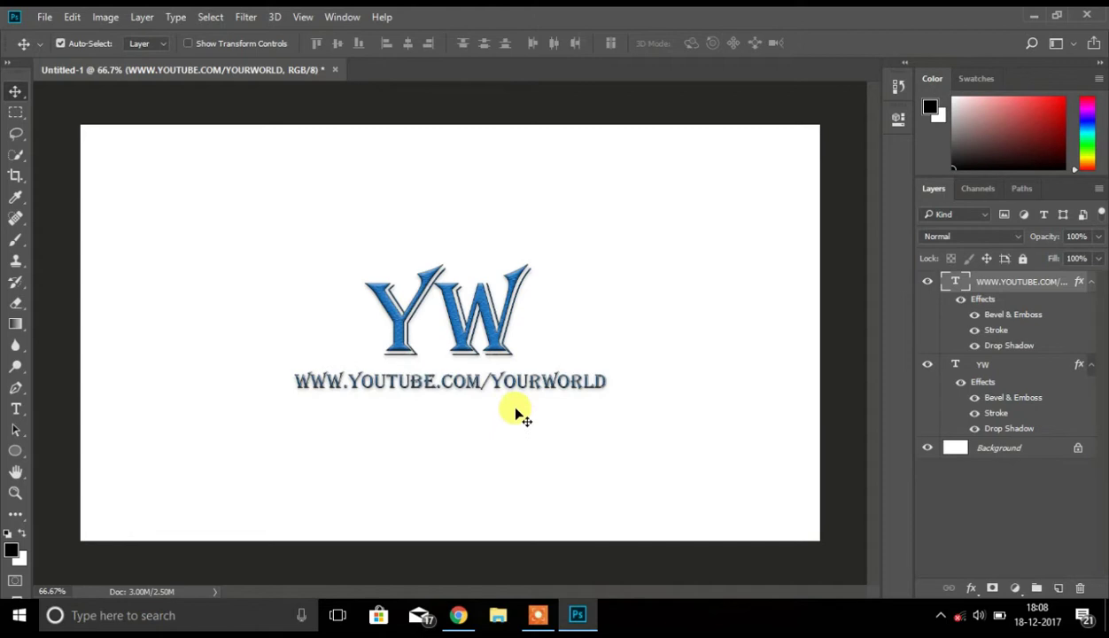
- Show the Timeline panel and create a video timeline from the text layers
left_click(345, 22)
left_click(494, 526)
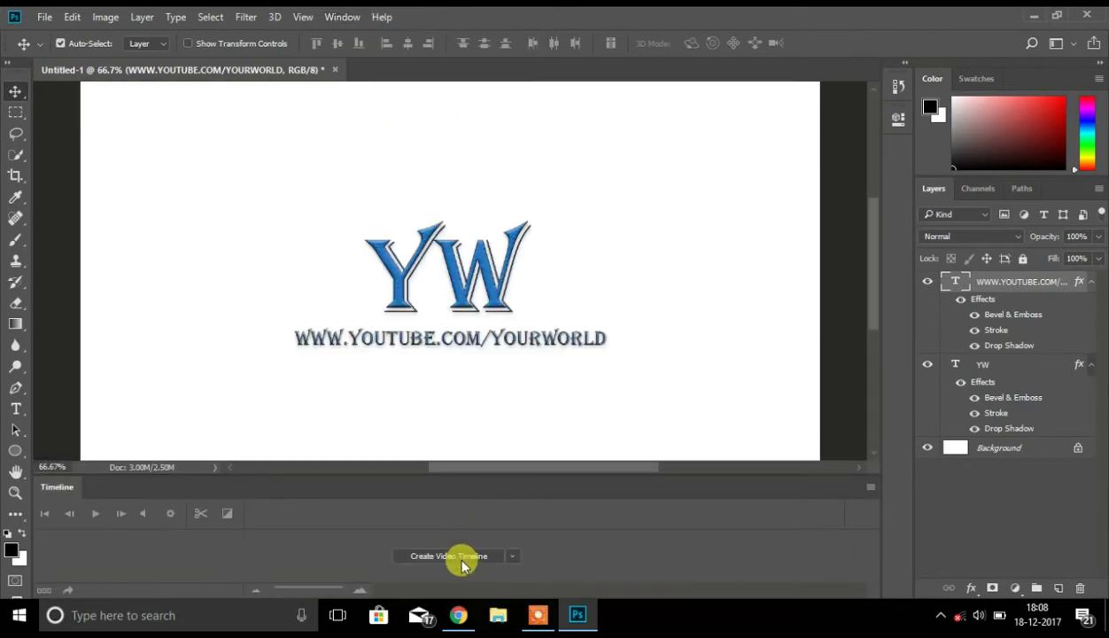
left_click(461, 558)
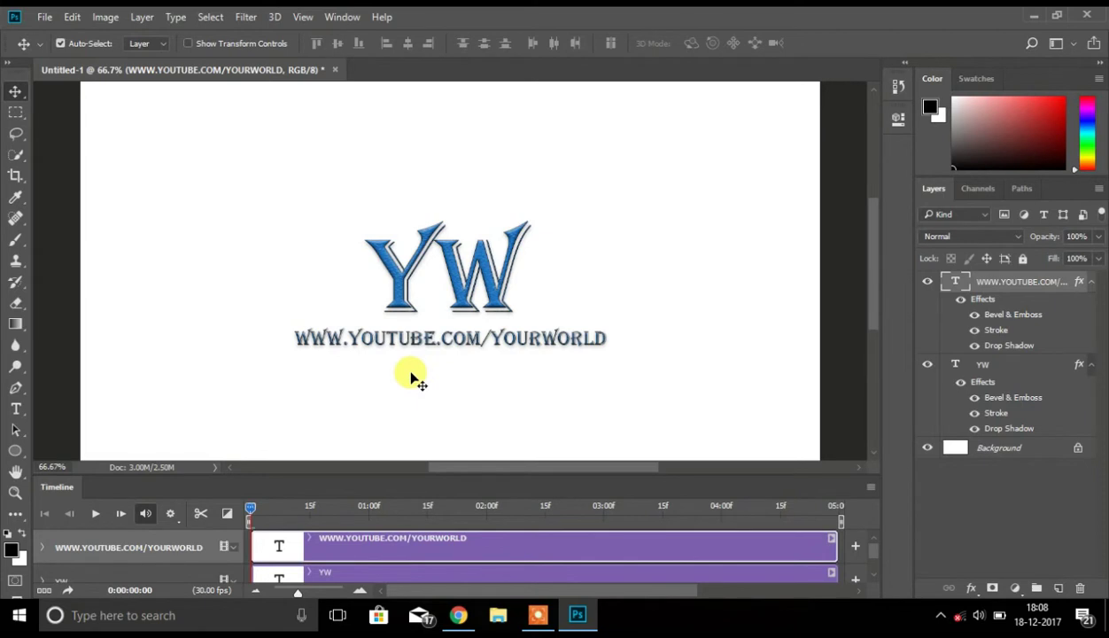
- Play and stop a preview of the timeline animation
left_click(95, 514)
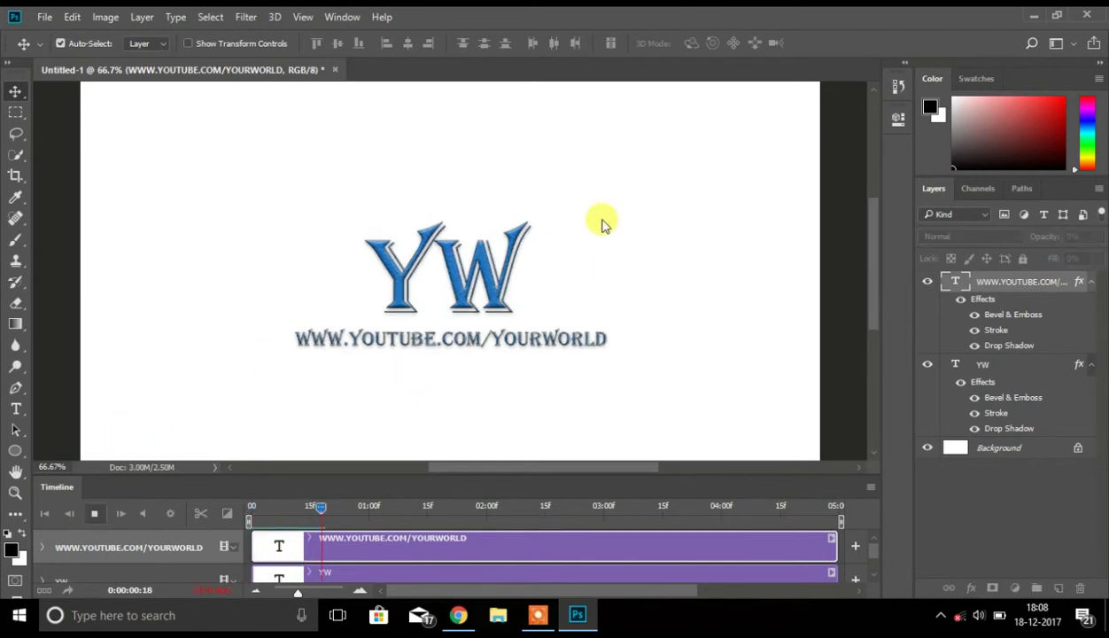
left_click(94, 512)
left_click(44, 17)
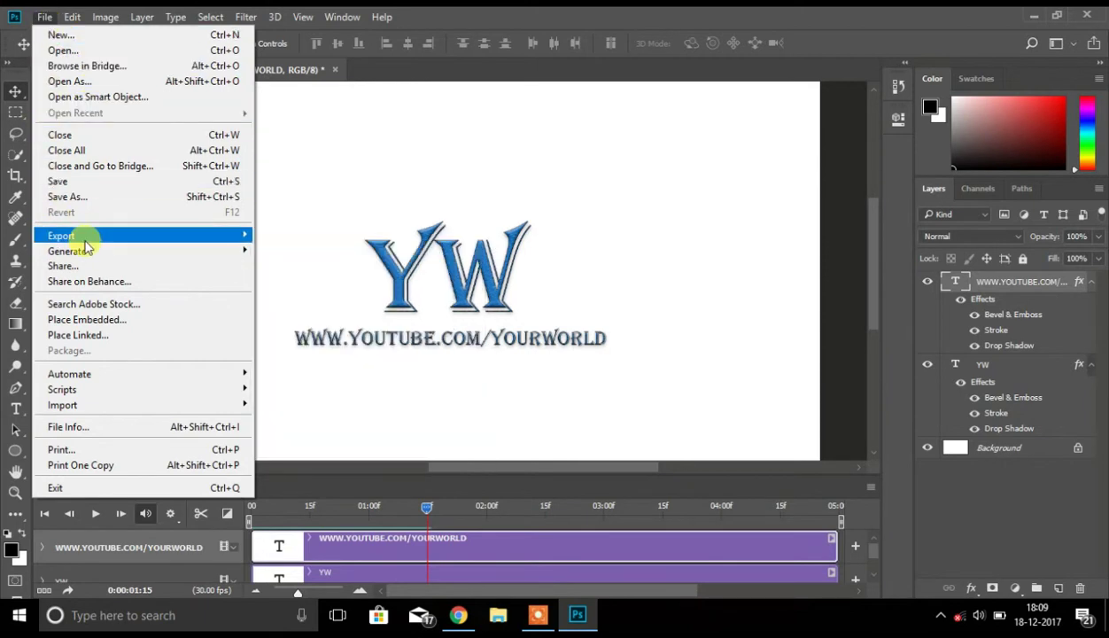
mouse_move(61, 236)
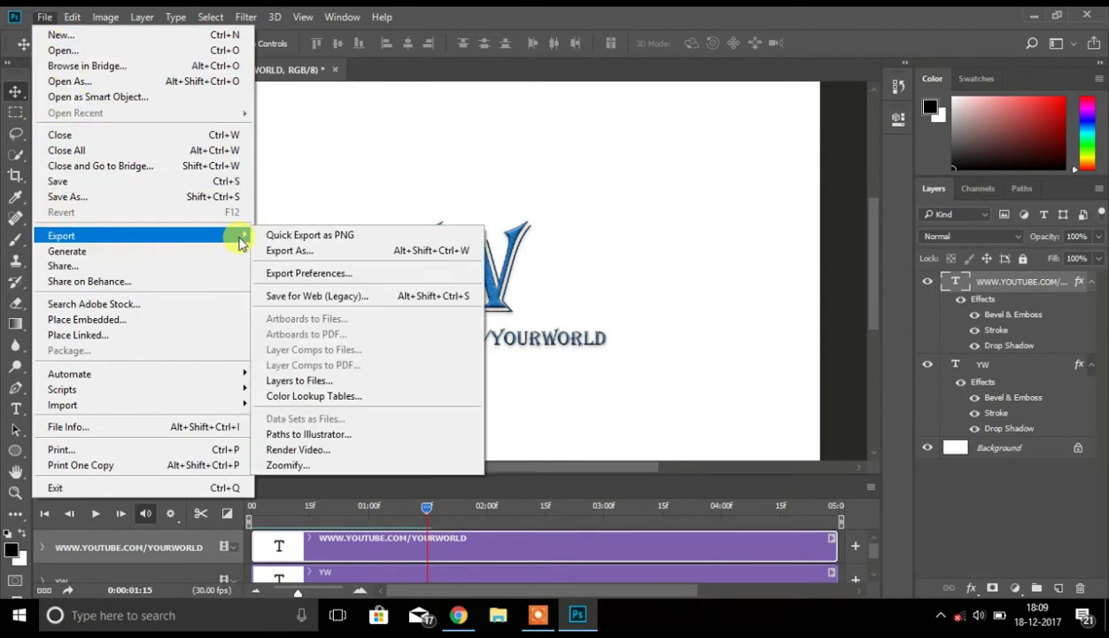
- Render the timeline as a video file named 'Y'
left_click(324, 450)
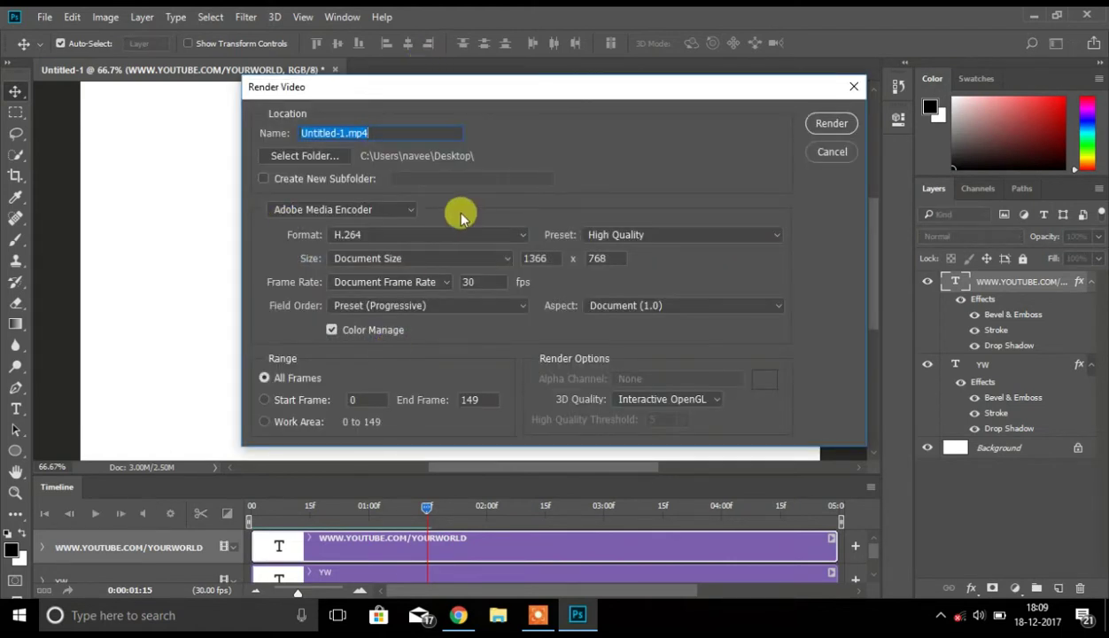
key("BackSpace")
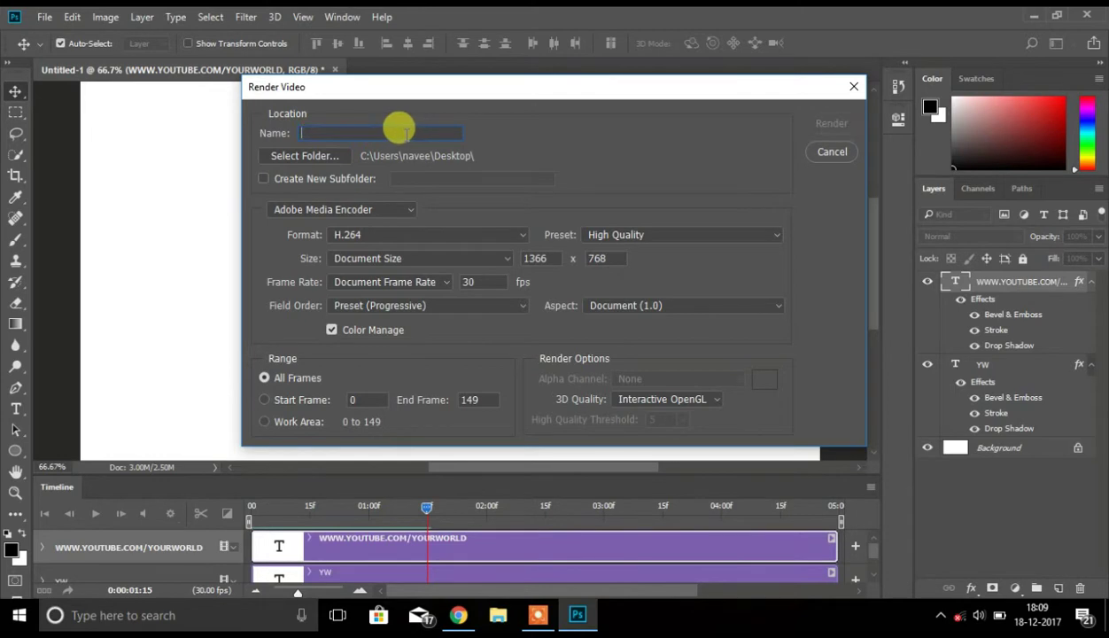
type("YW")
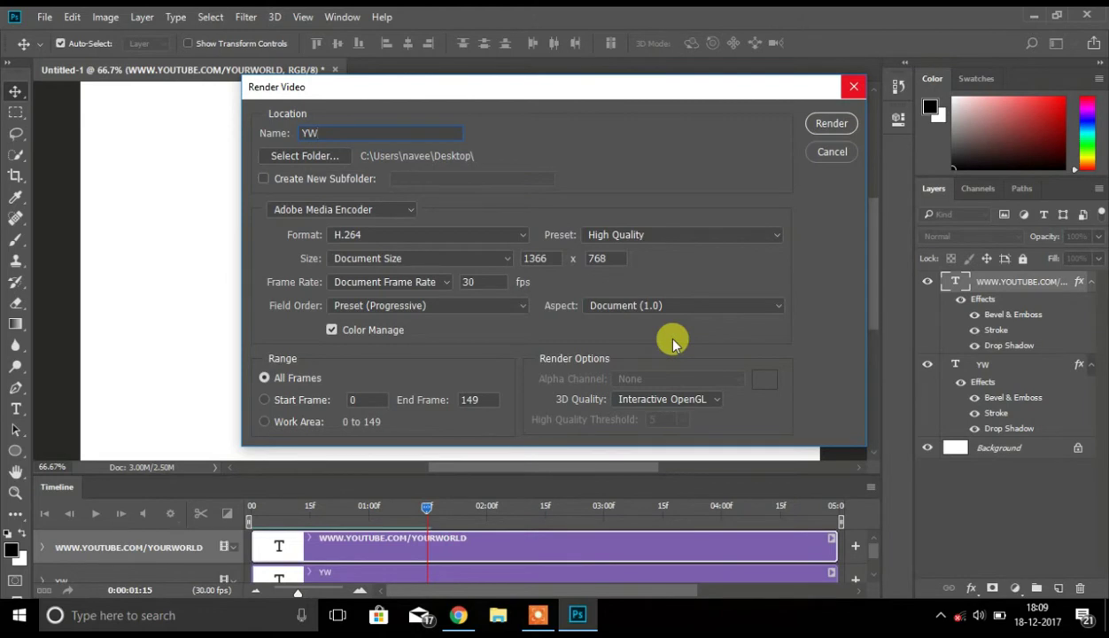
left_click(833, 124)
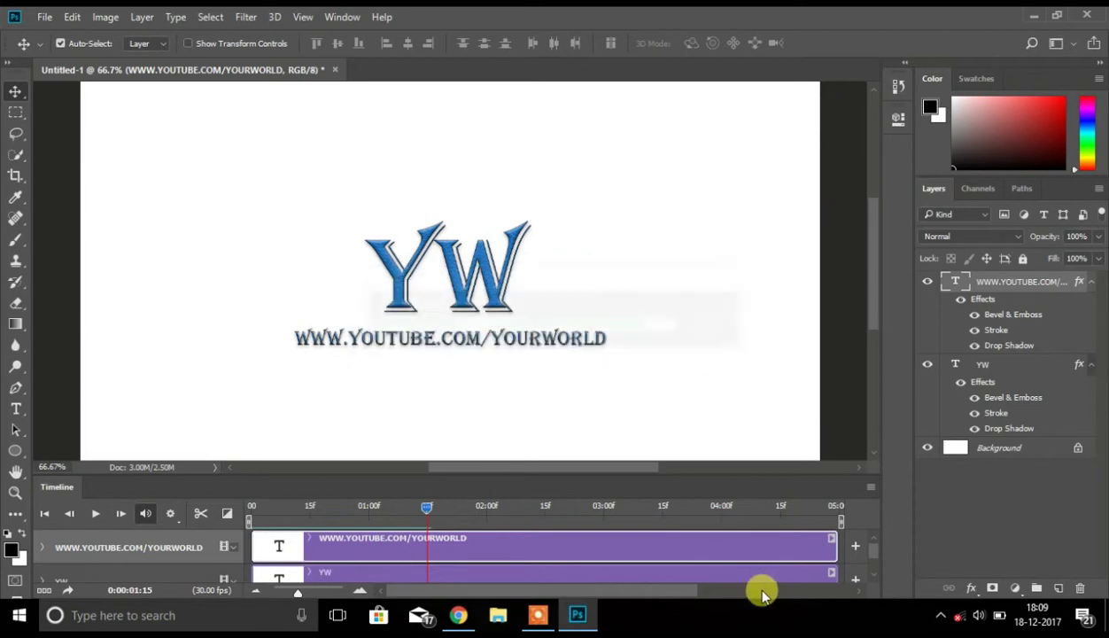
key("super+d")
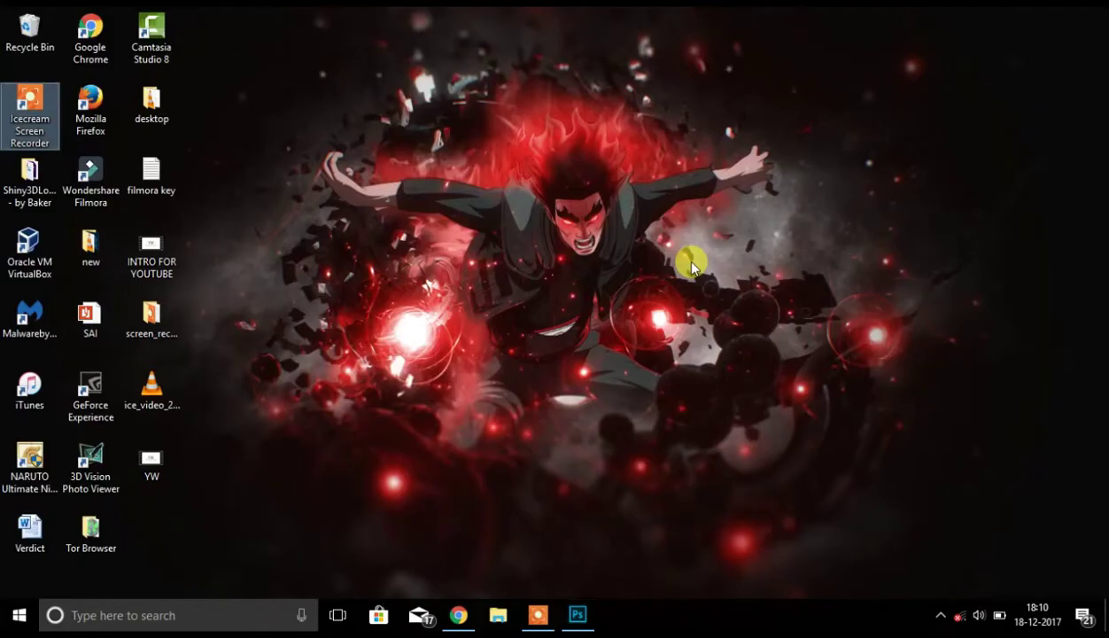
left_click(476, 188)
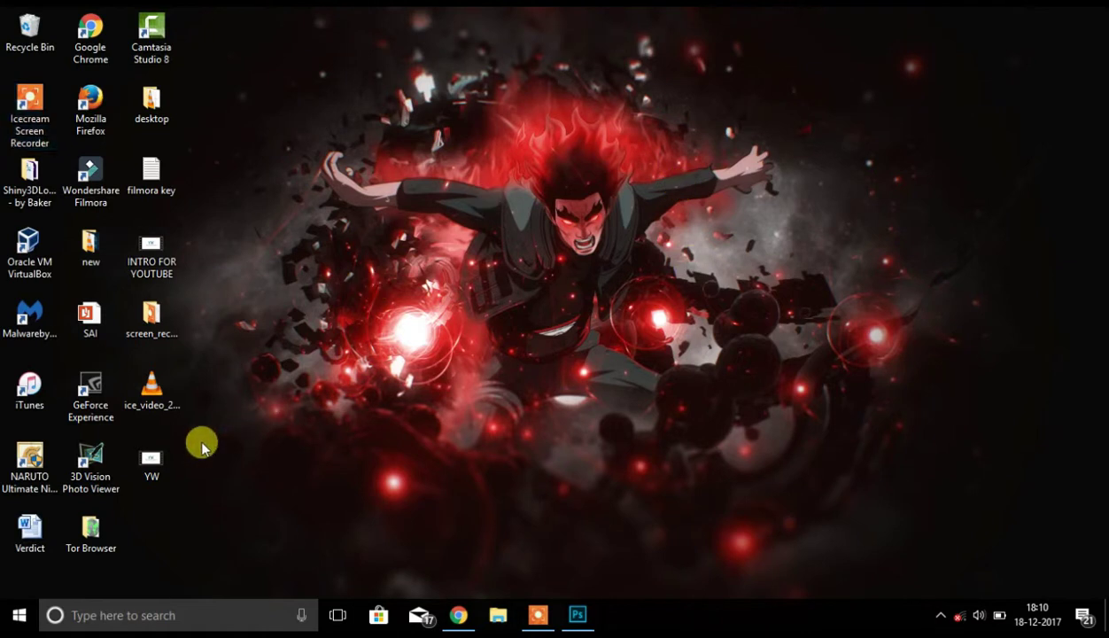
left_click(164, 467)
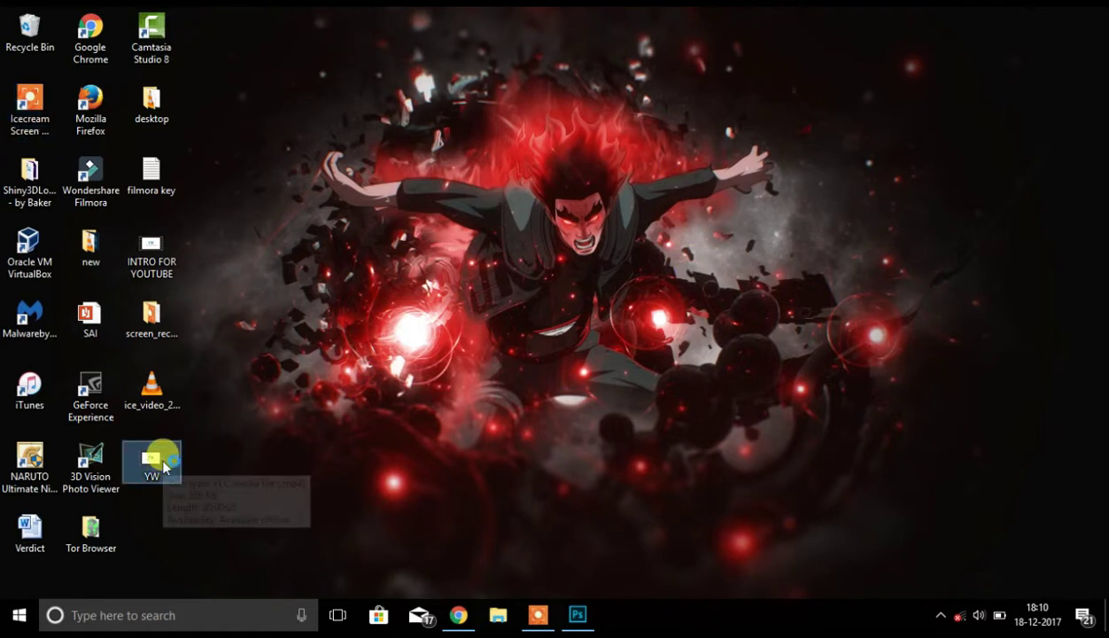
double_click(164, 466)
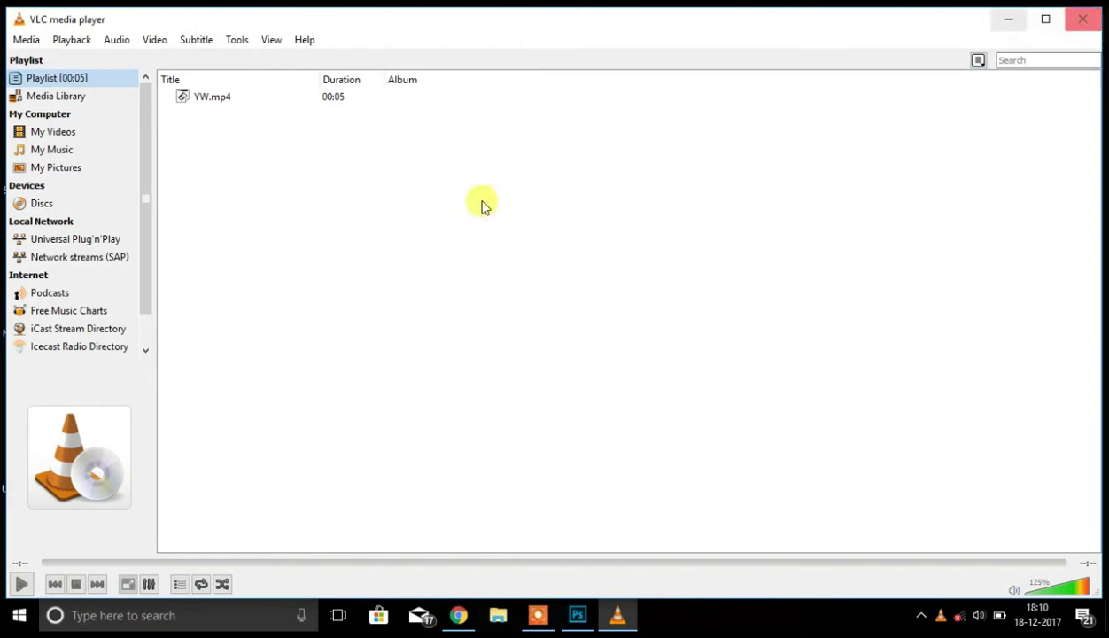
left_click(220, 101)
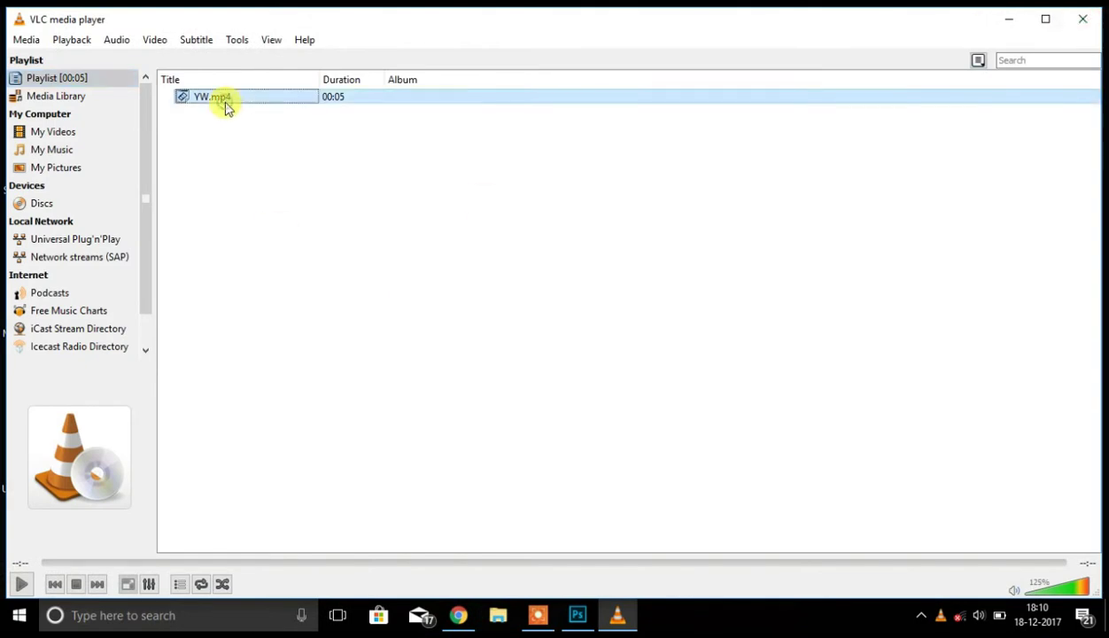
left_click(1082, 22)
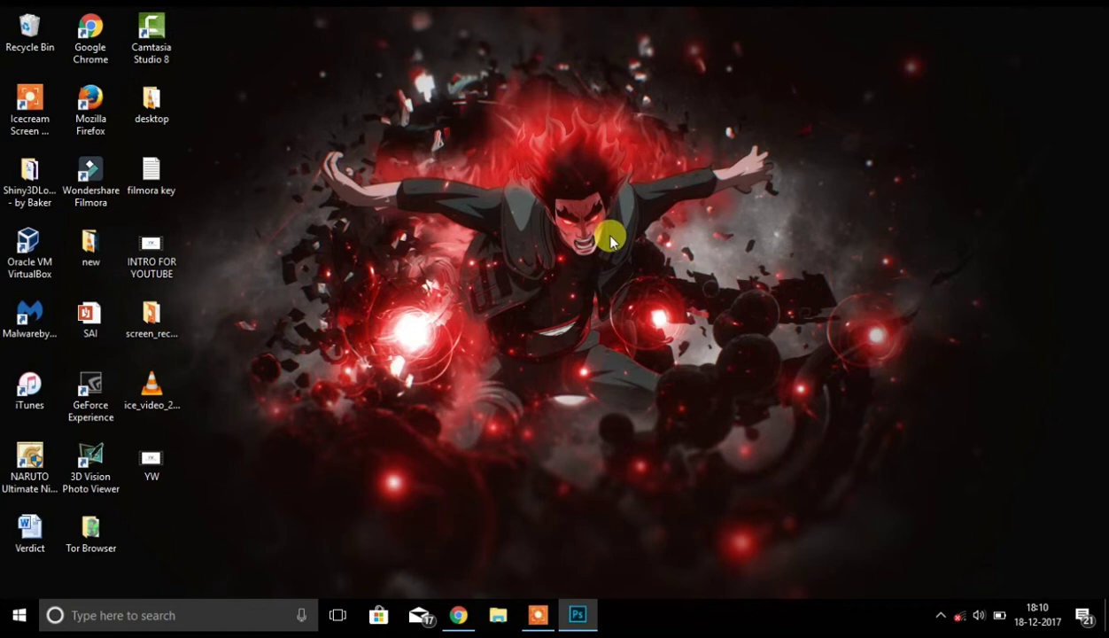
- Launch Wondershare Filmora and start a new 16:9 movie in Full Feature Mode
left_click(103, 191)
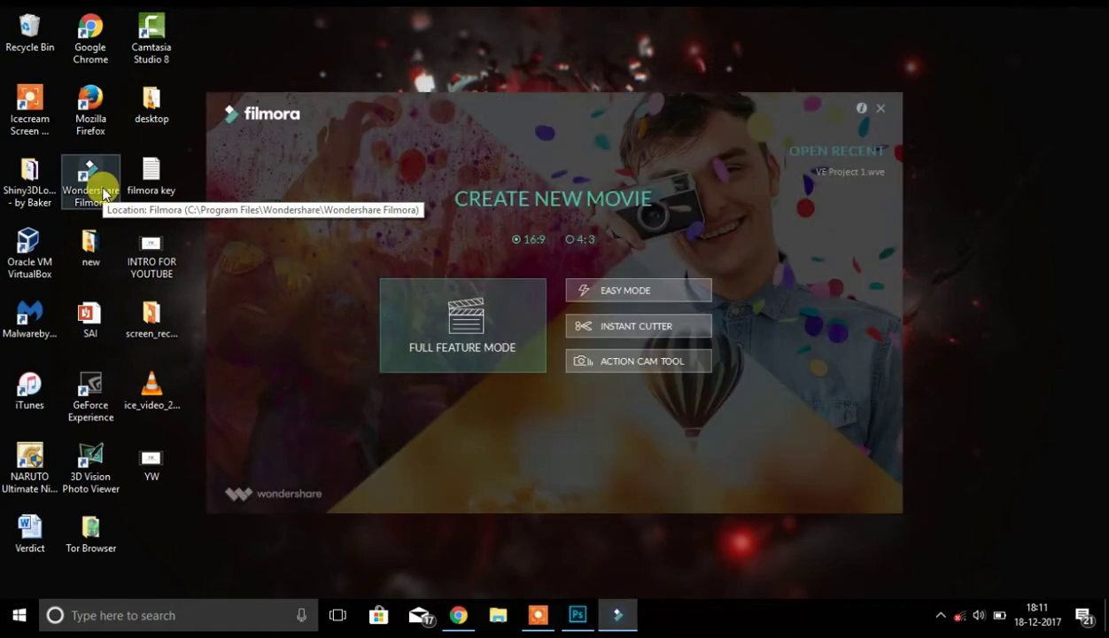
left_click(449, 334)
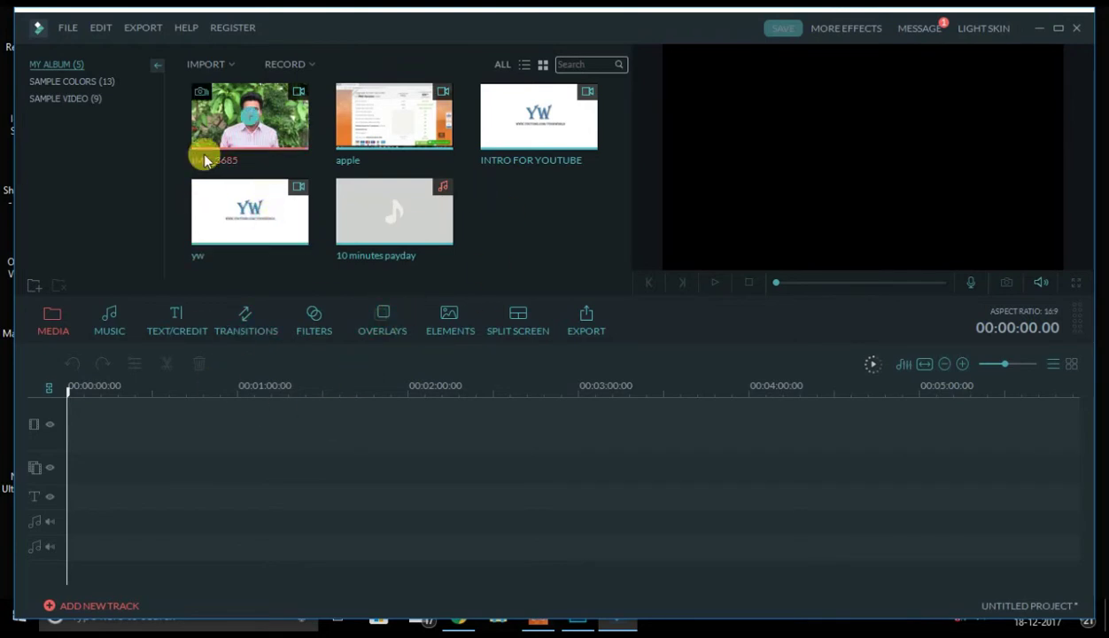
mouse_move(250, 213)
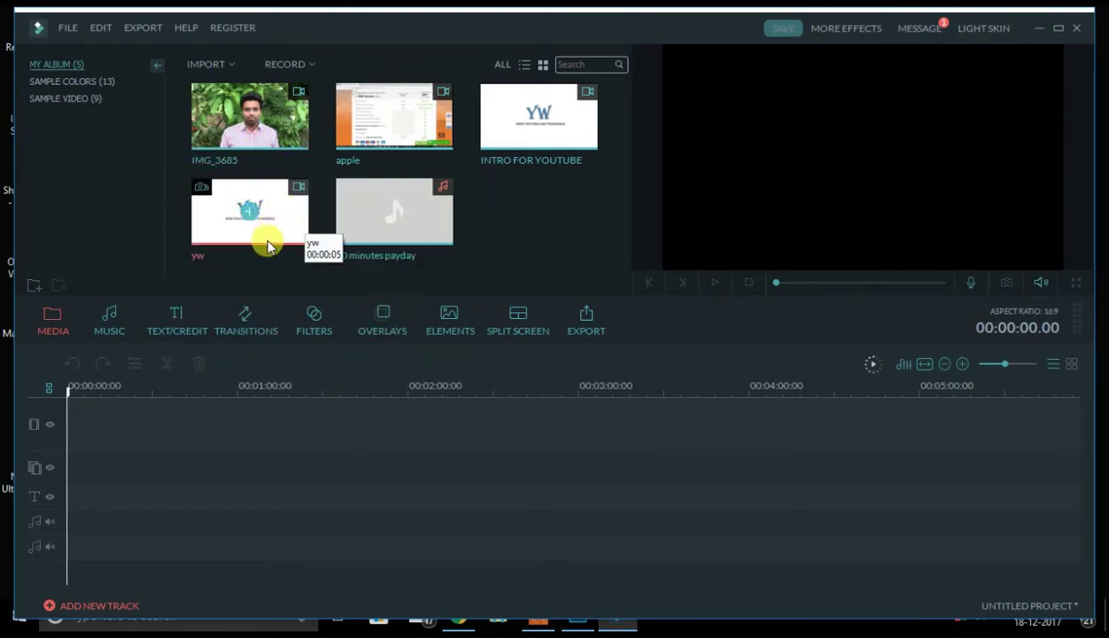
- Place the yw clip at the timeline start and add Always Dreaming to the audio track
left_click(249, 226)
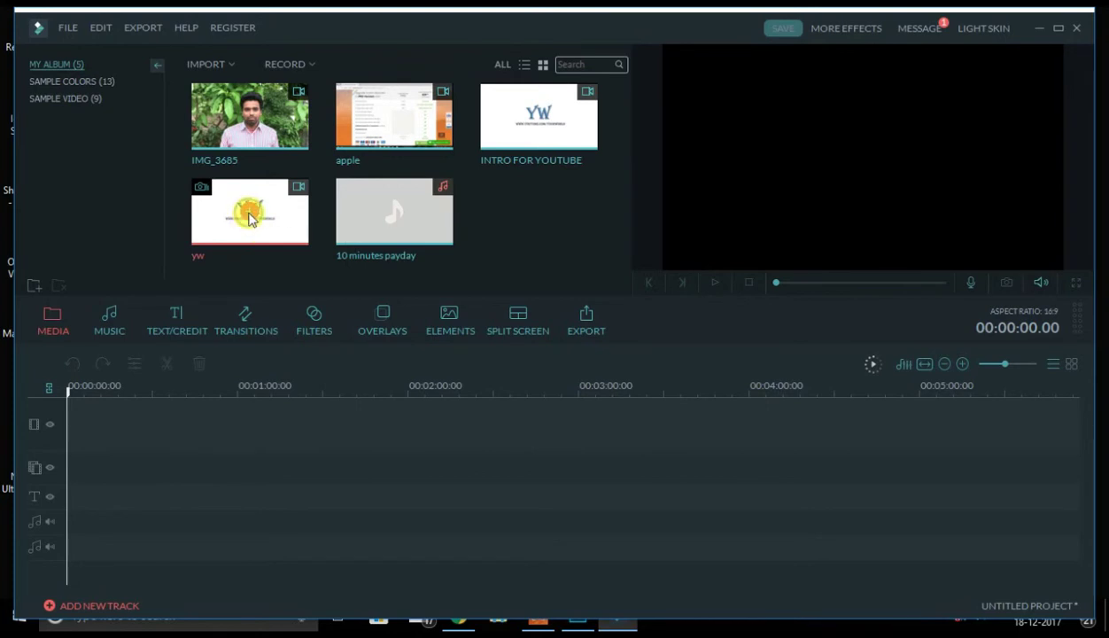
left_click_drag(123, 458, 124, 457)
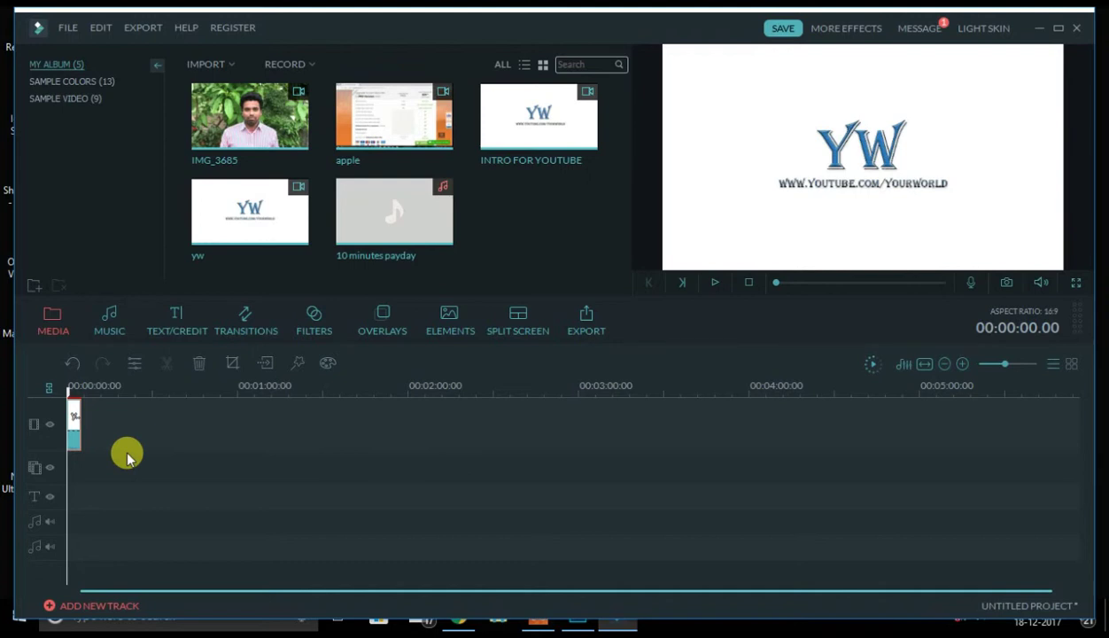
left_click(107, 310)
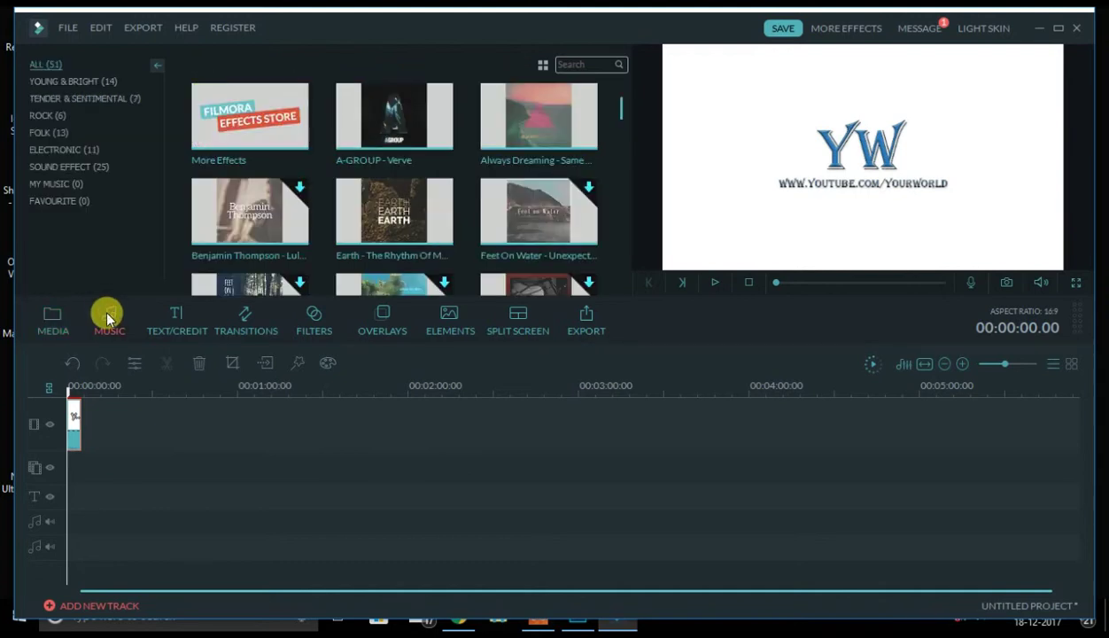
left_click(536, 125)
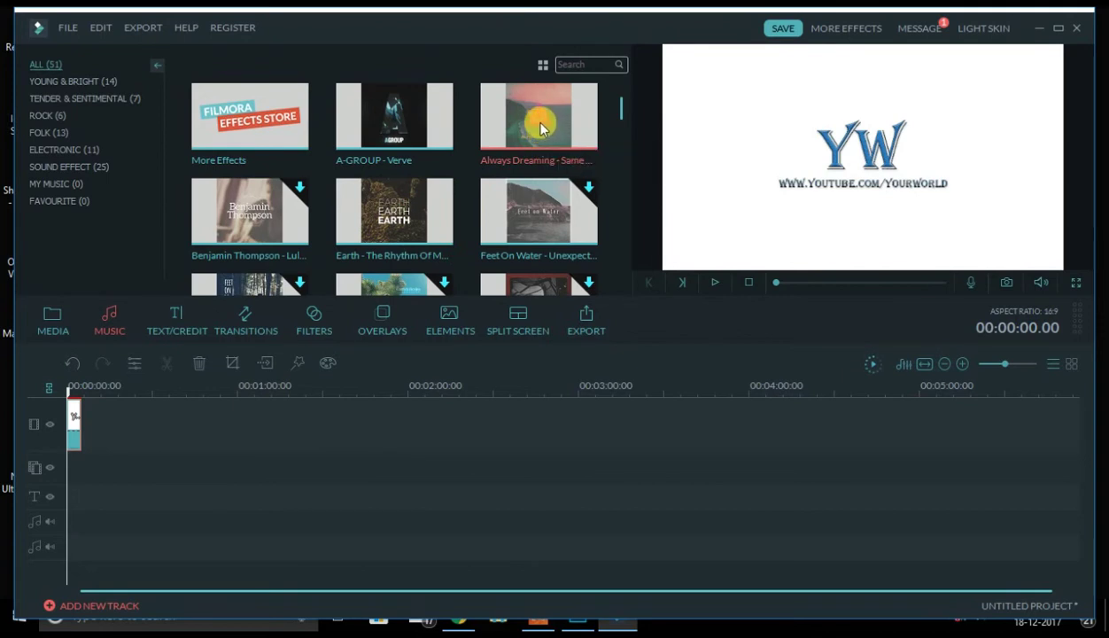
left_click_drag(539, 124, 193, 516)
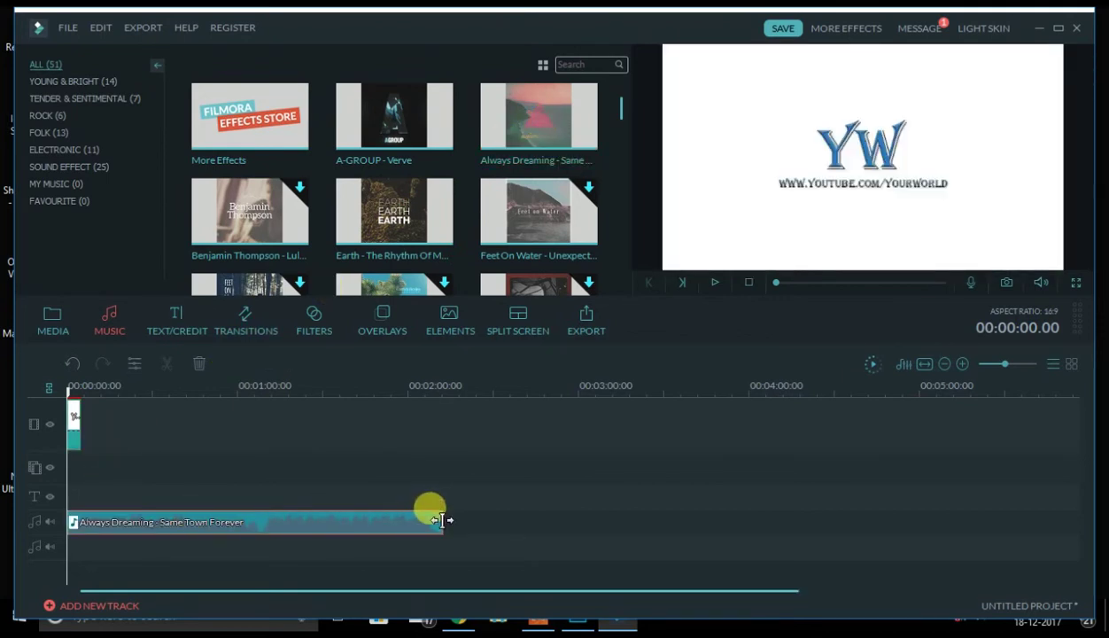
- Trim the Always Dreaming music to end with the yw clip and preview the intro
left_click_drag(442, 520, 80, 519)
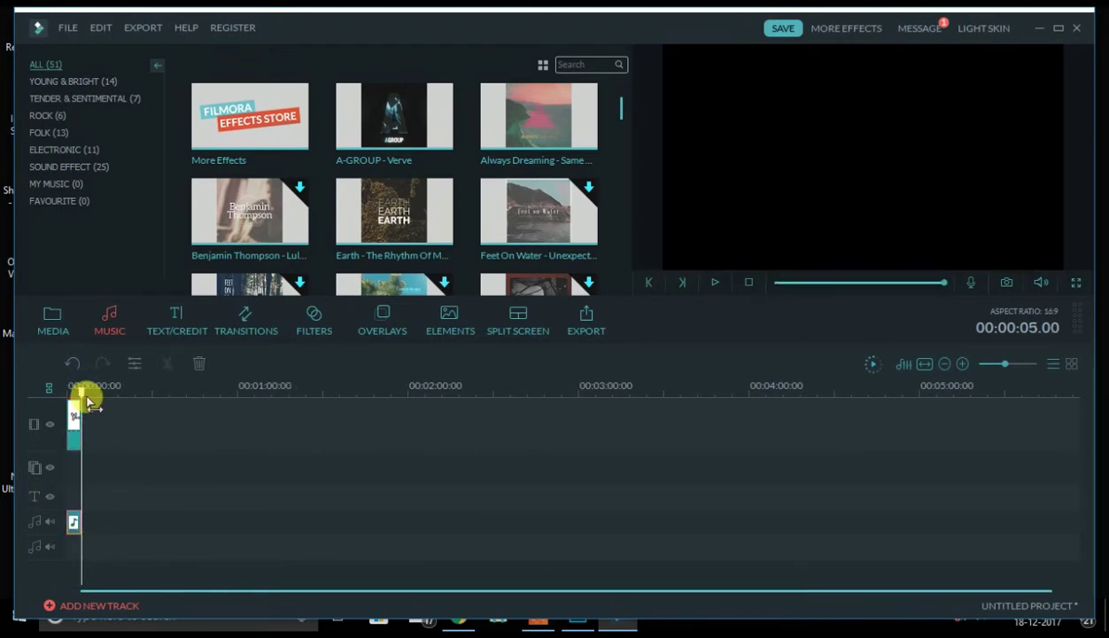
left_click_drag(82, 394, 69, 388)
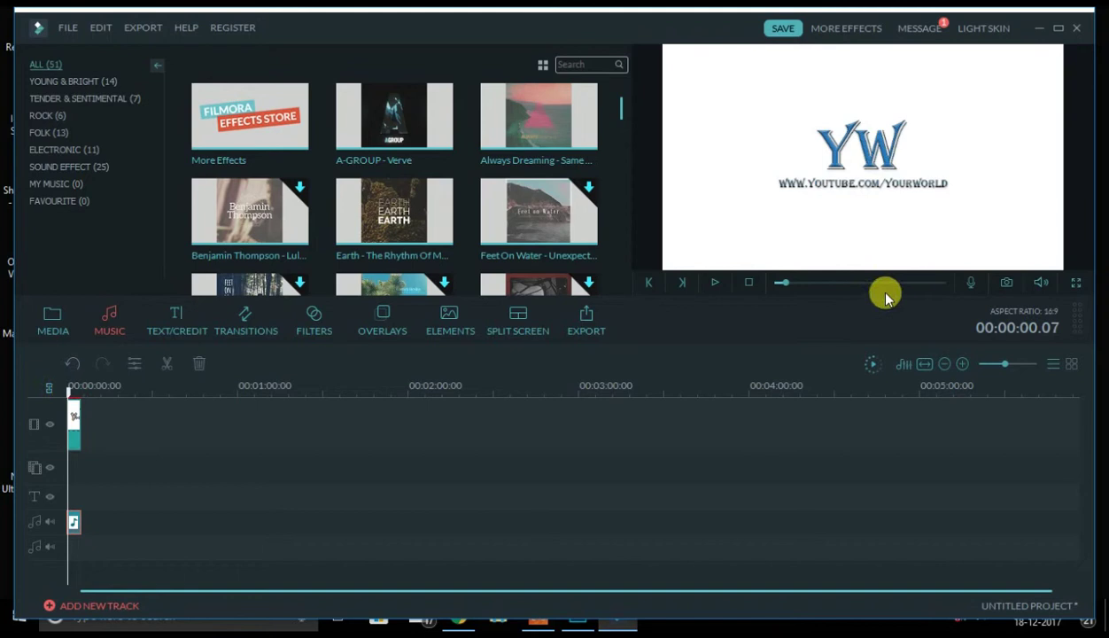
left_click(714, 287)
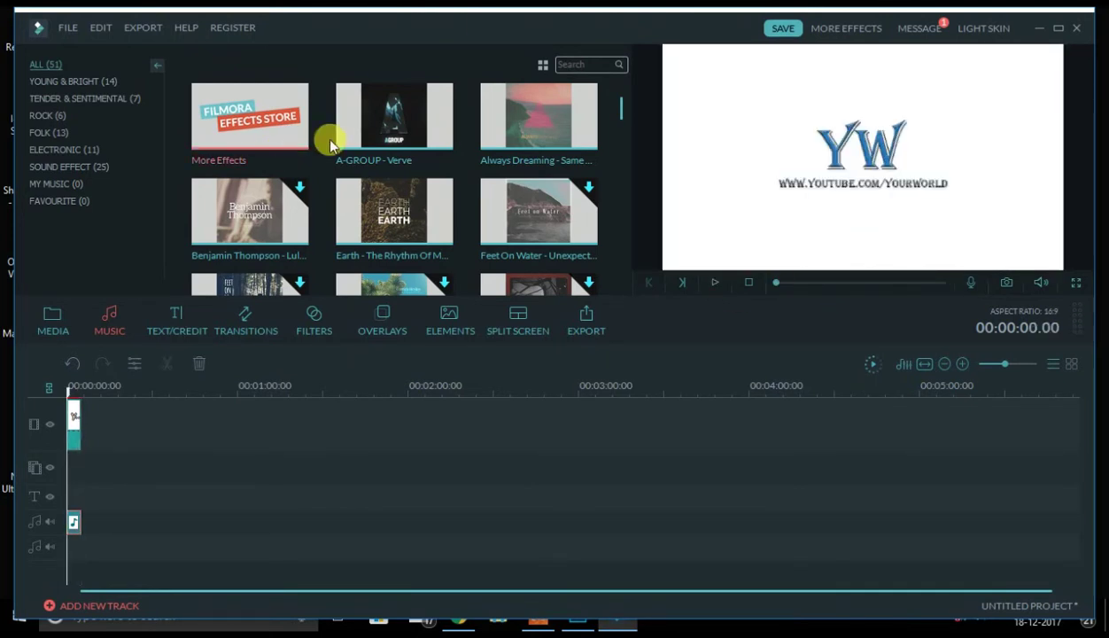
- Export the intro at 1920 x 1080 as 'how to make logo and intro using photoshop'
left_click(591, 330)
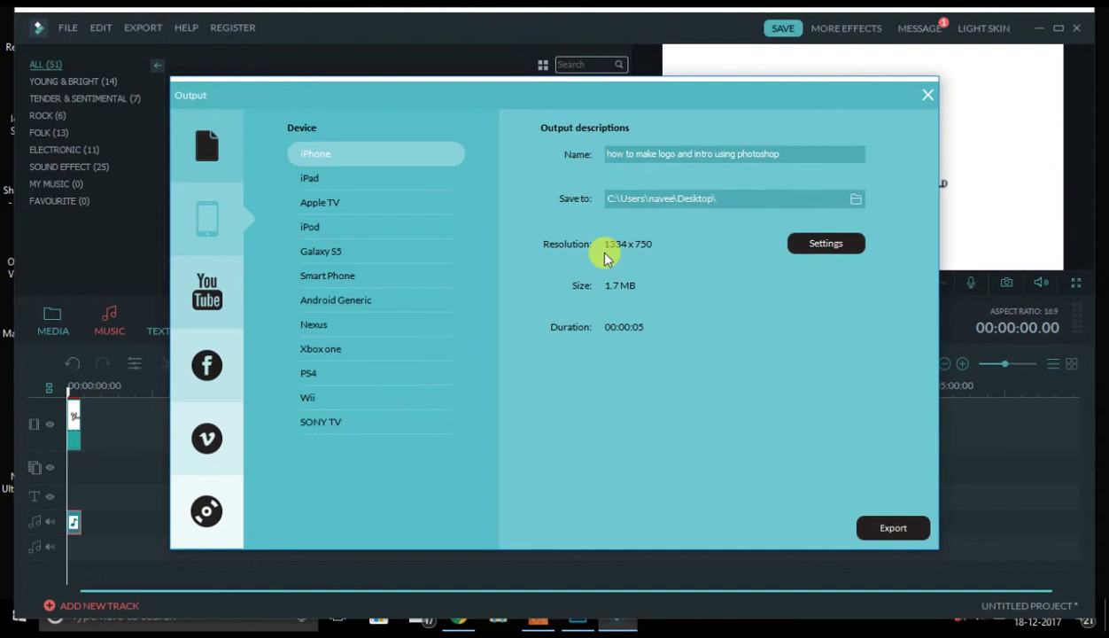
left_click(827, 248)
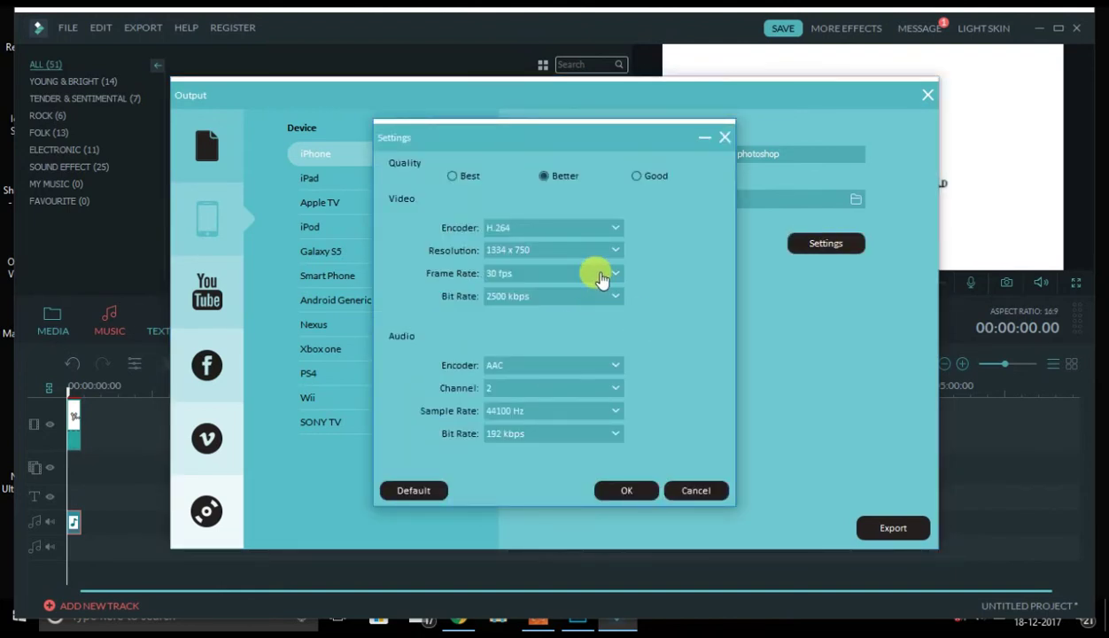
left_click(598, 253)
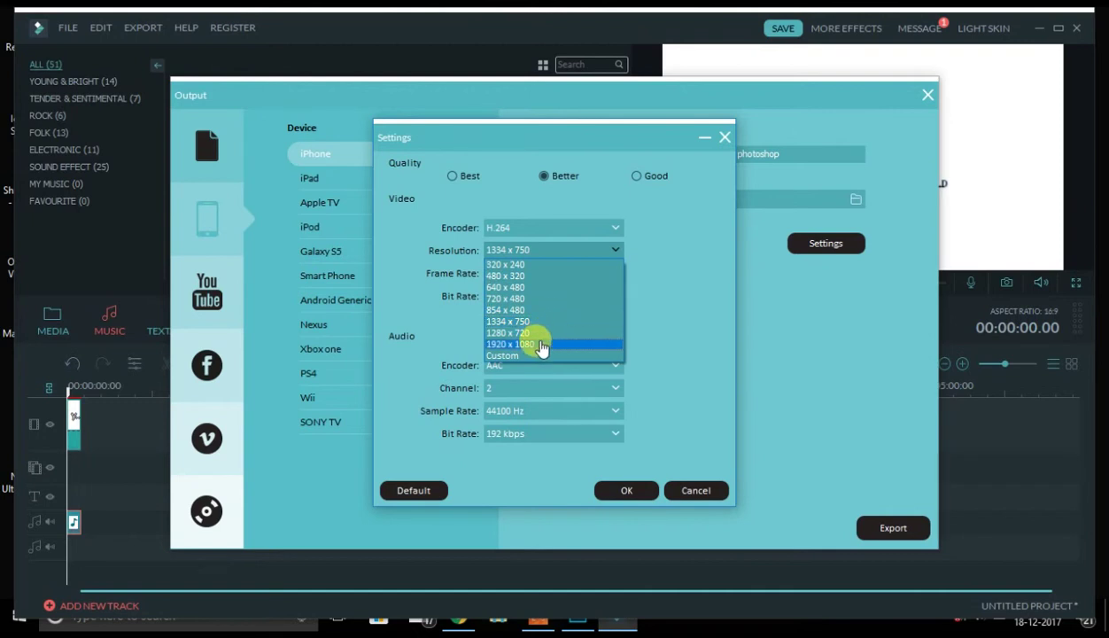
left_click(535, 345)
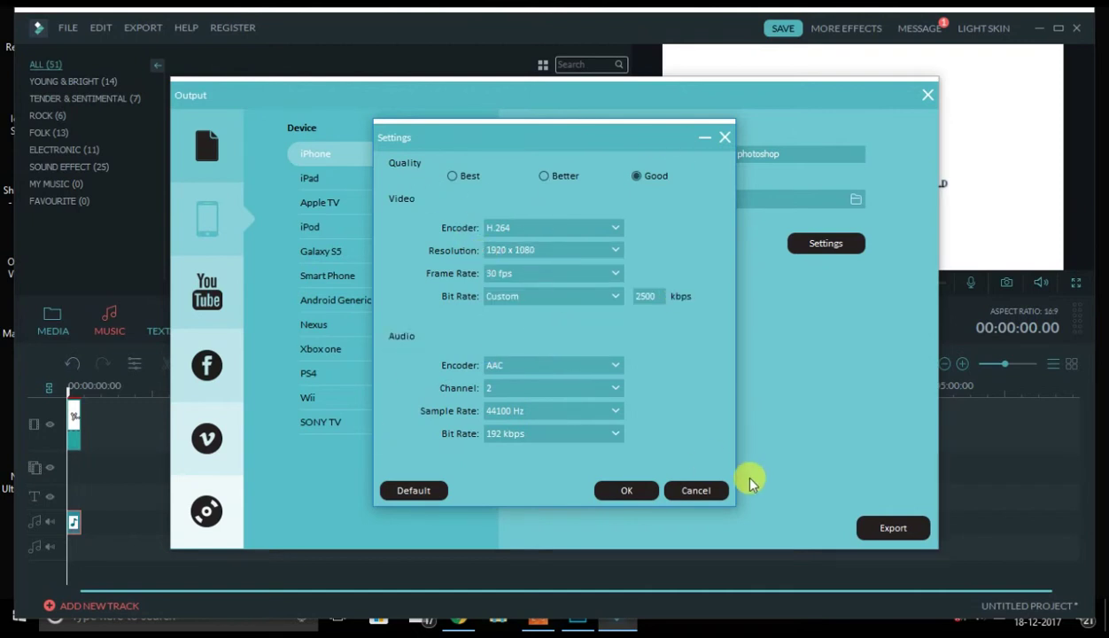
left_click(629, 491)
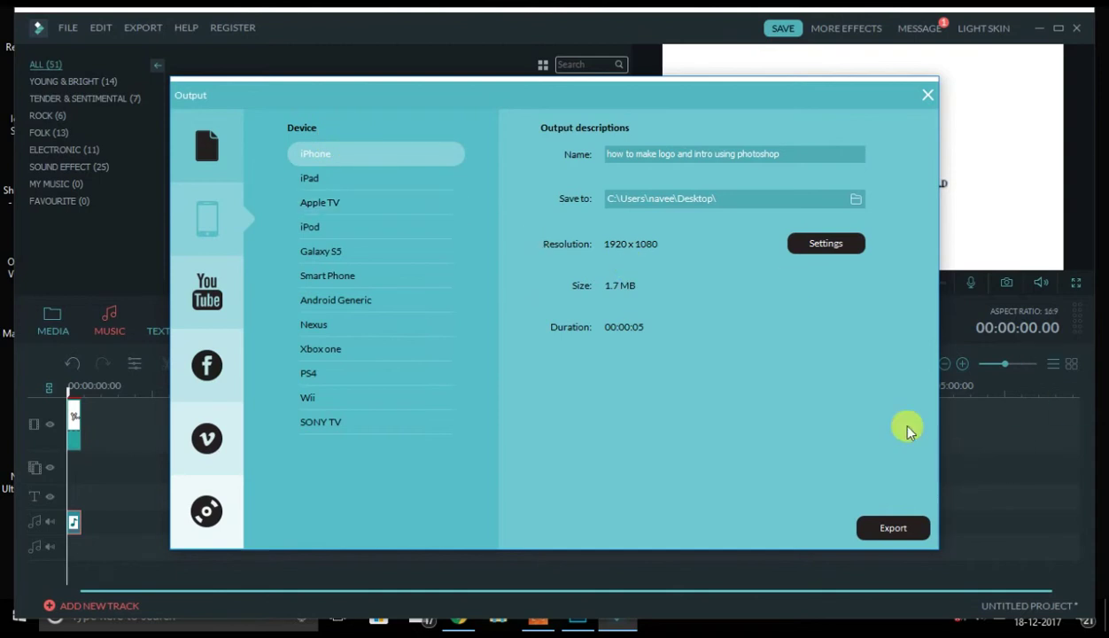
left_click(883, 532)
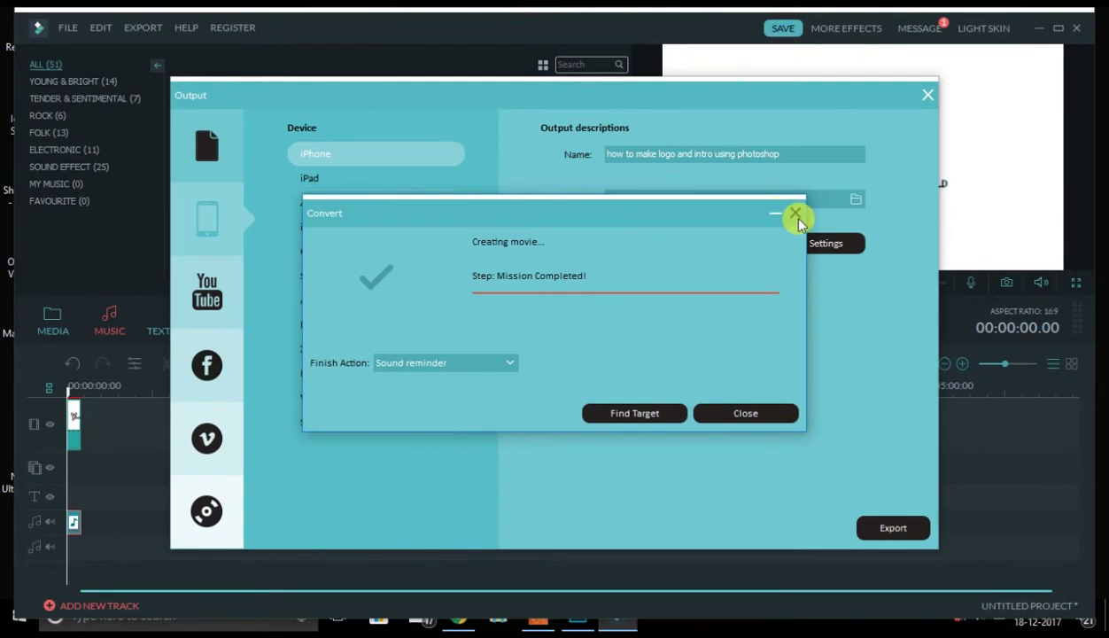
left_click(775, 216)
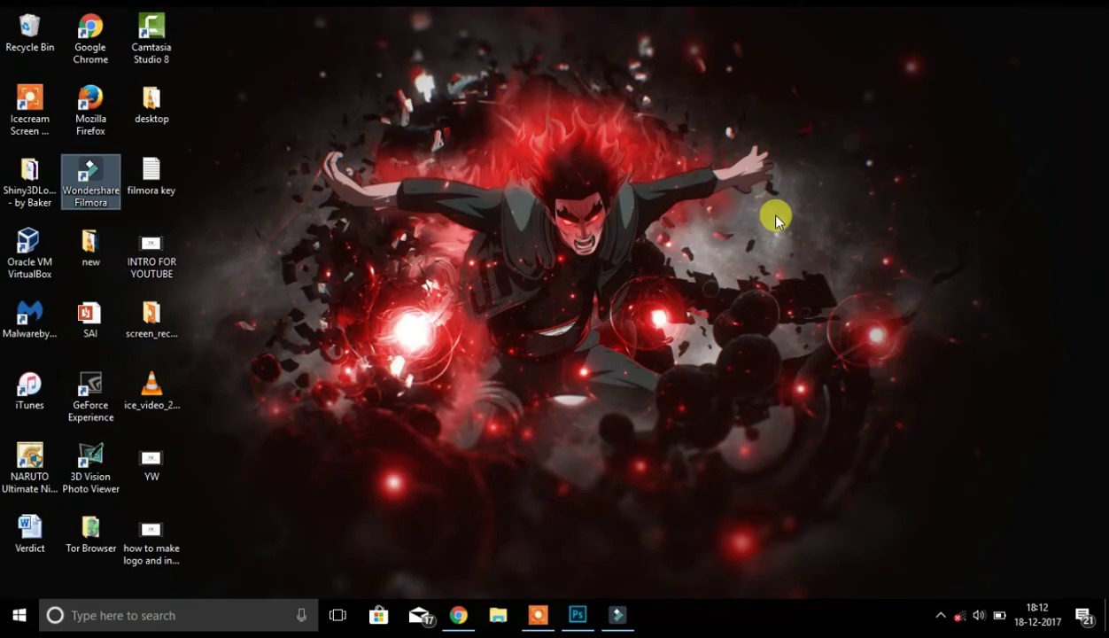
left_click(776, 219)
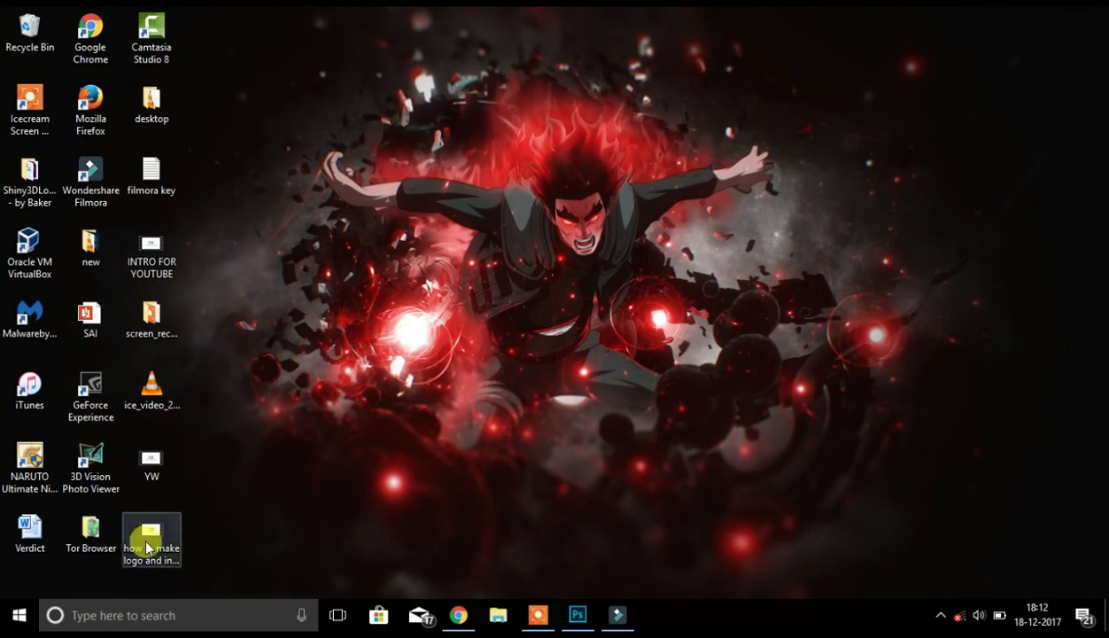
left_click(147, 546)
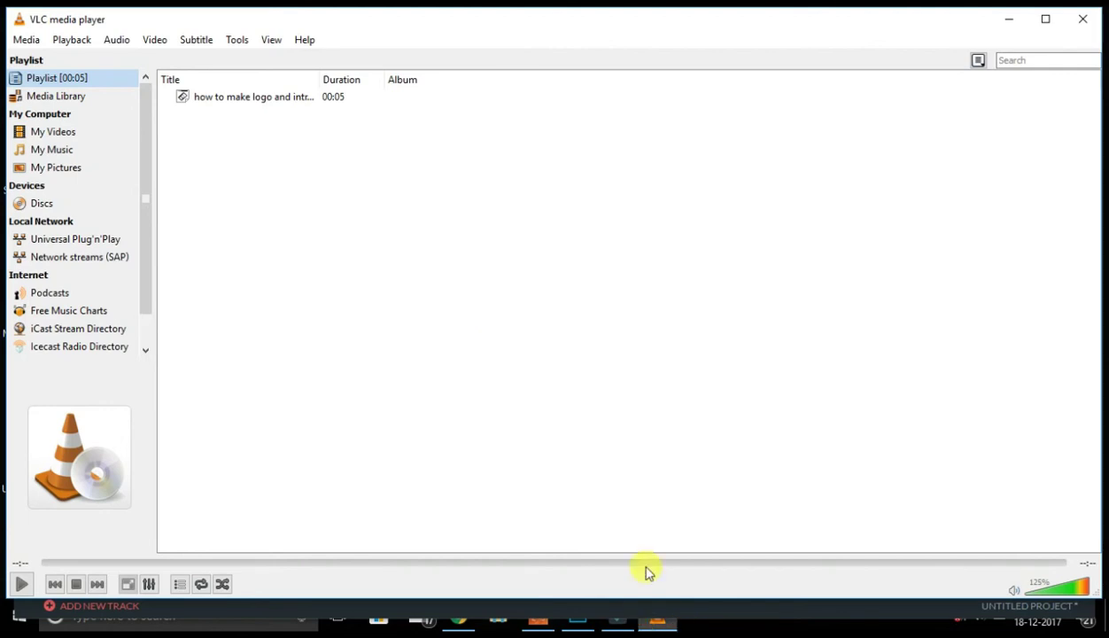
left_click(21, 584)
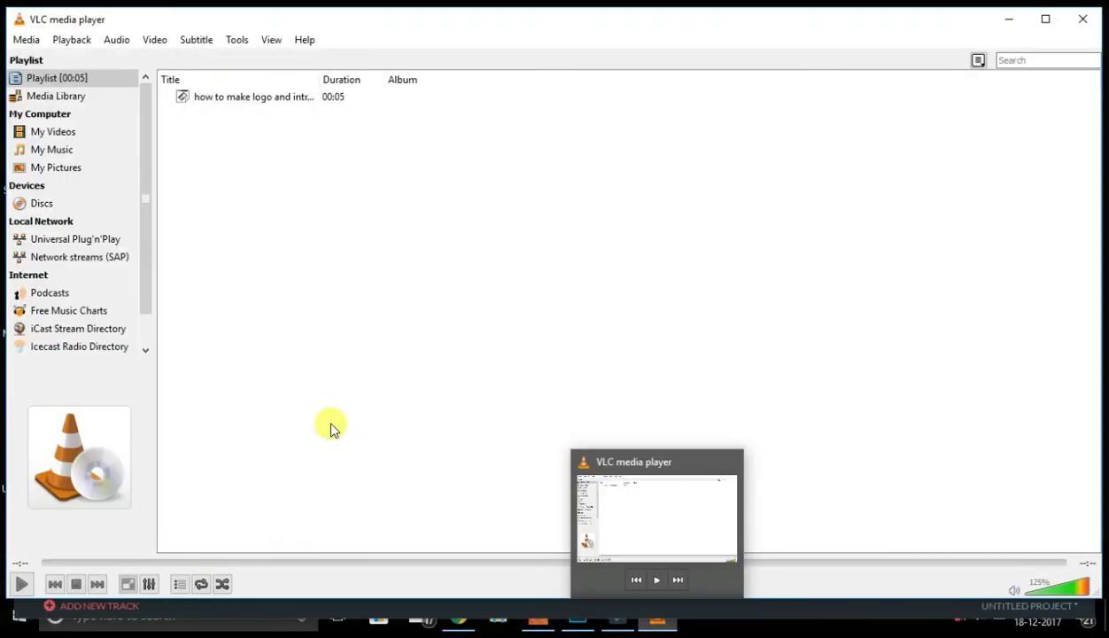
left_click(1084, 18)
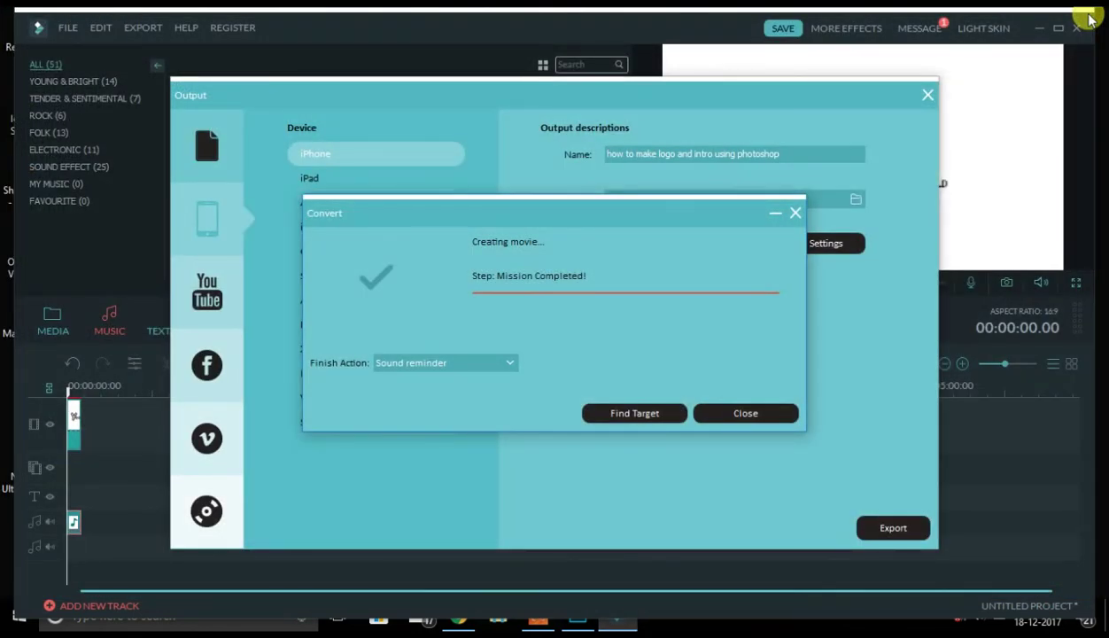
left_click(1089, 19)
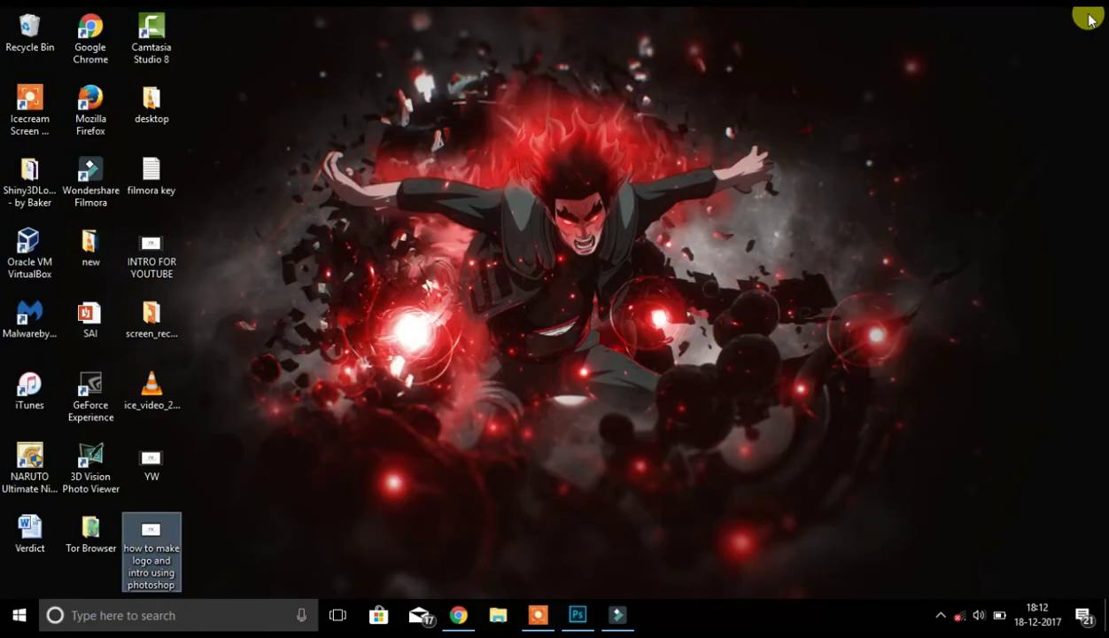